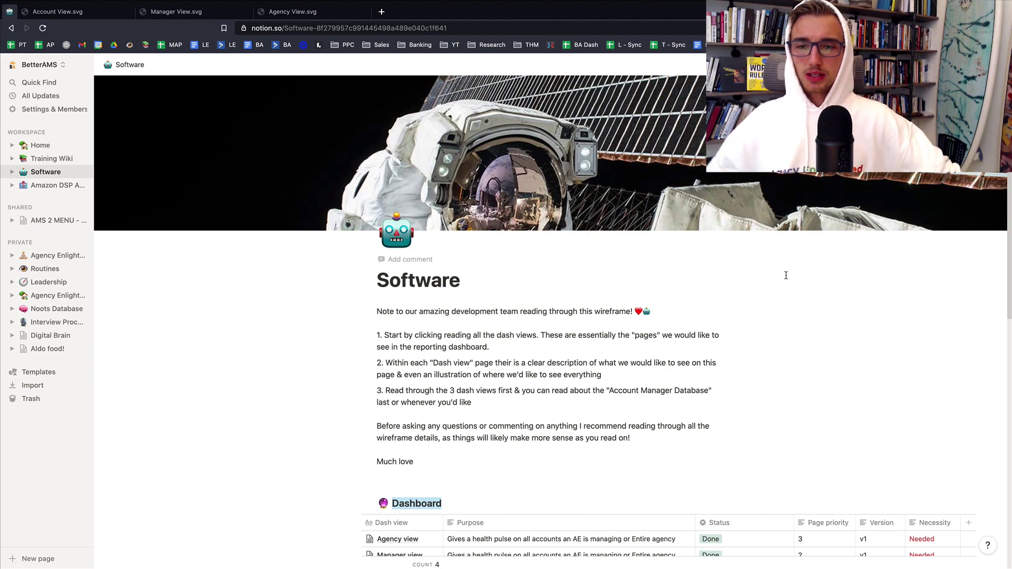
Look through the Account, Manager and Agency View dashboard mockups, then return to the Software page
{"action": "scroll", "coordinate": [506, 270], "scroll_direction": "down", "scroll_amount": 5}
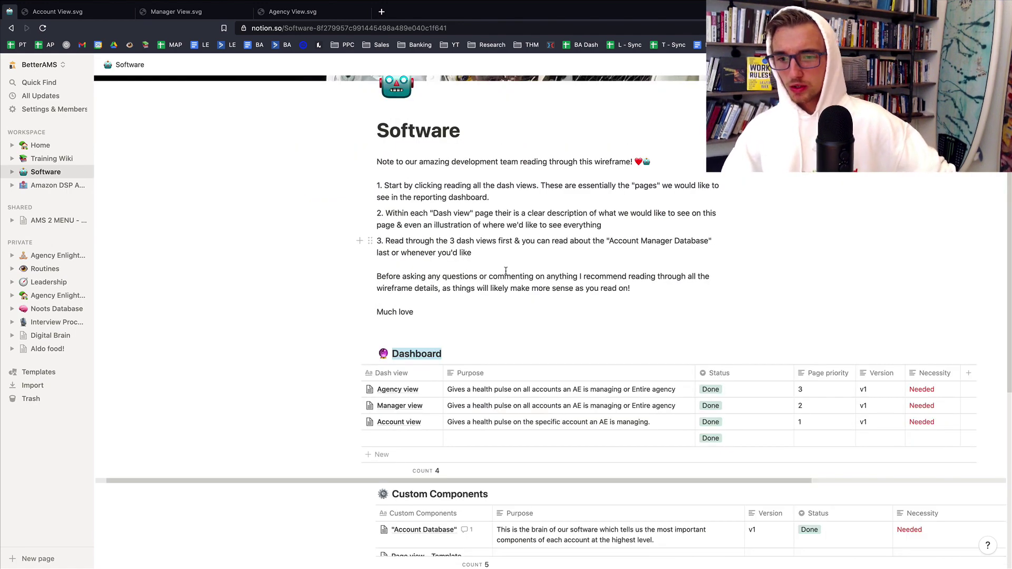
{"action": "scroll", "coordinate": [506, 270], "scroll_direction": "down", "scroll_amount": 1}
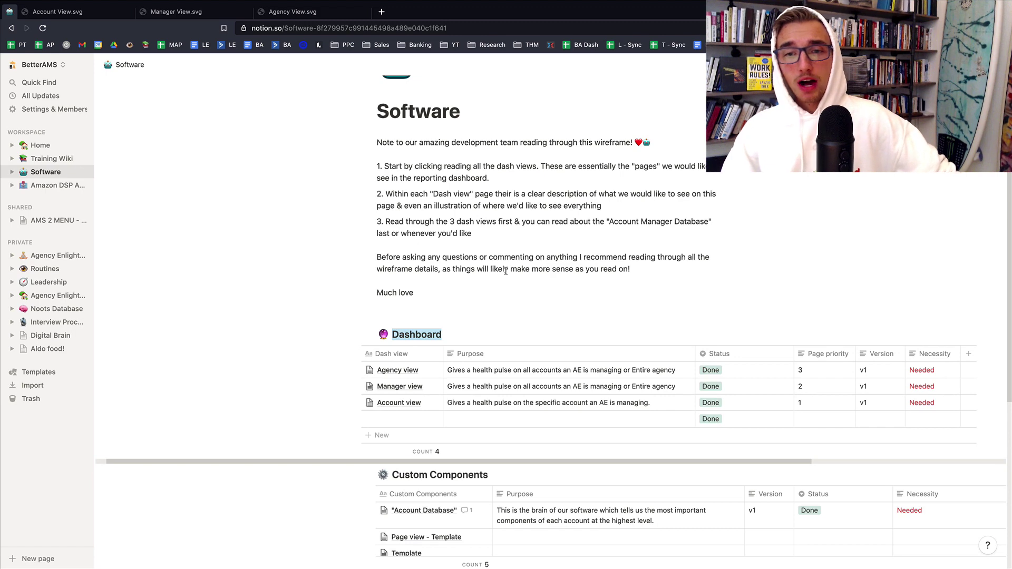
{"action": "scroll", "coordinate": [506, 271], "scroll_direction": "up", "scroll_amount": 5}
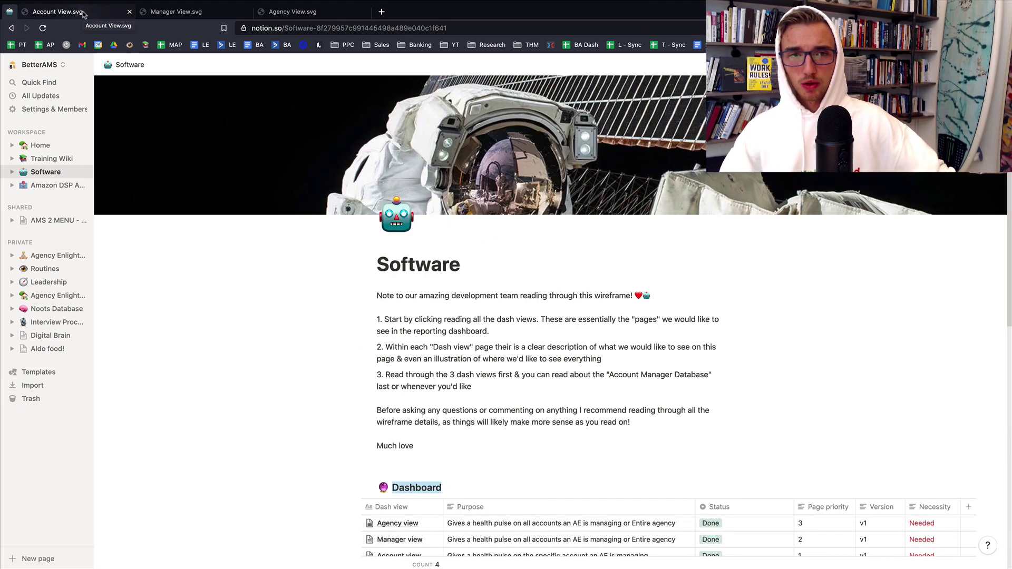
{"action": "left_click", "coordinate": [83, 14]}
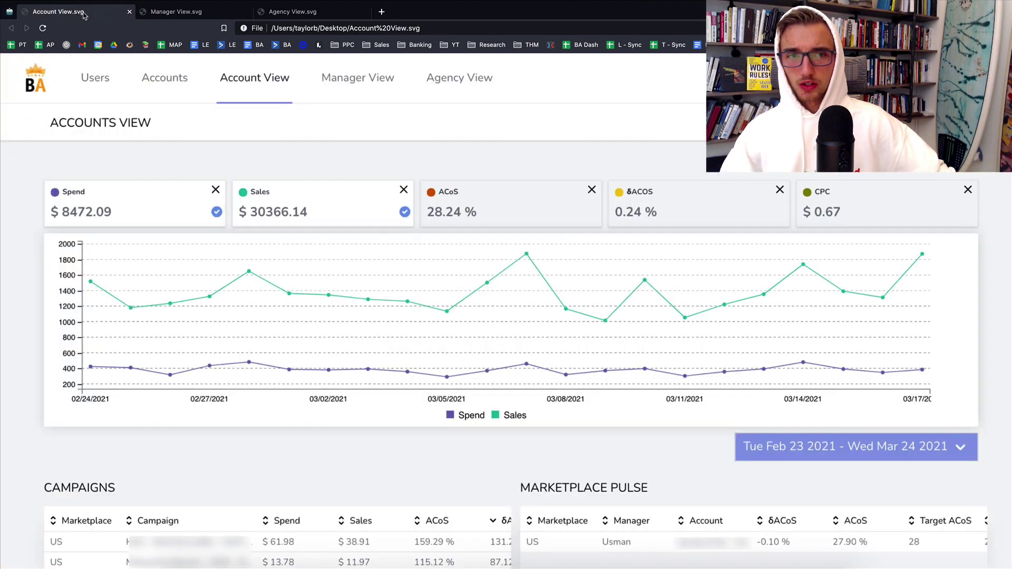
{"action": "left_click", "coordinate": [170, 15]}
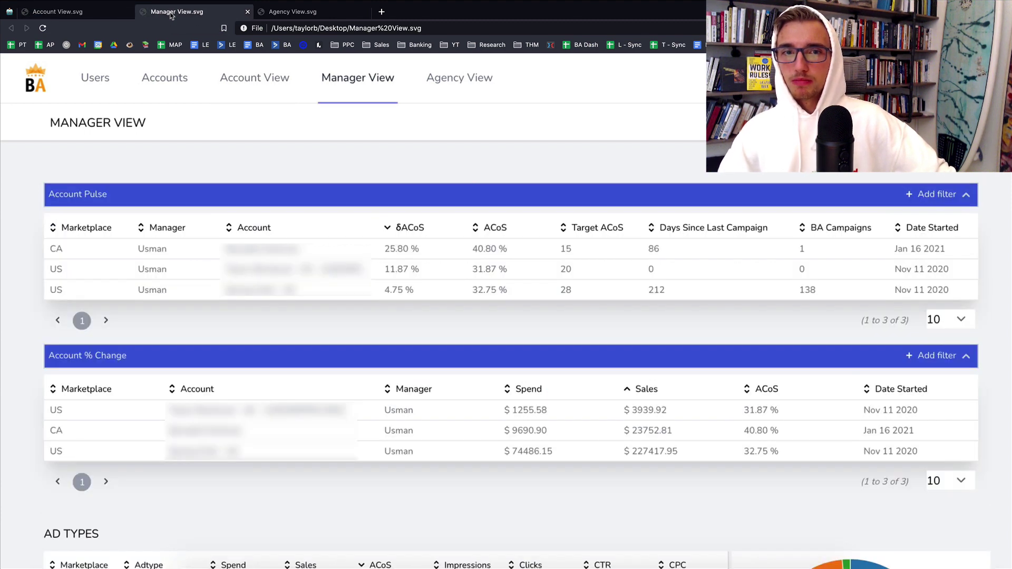
{"action": "left_click", "coordinate": [309, 12]}
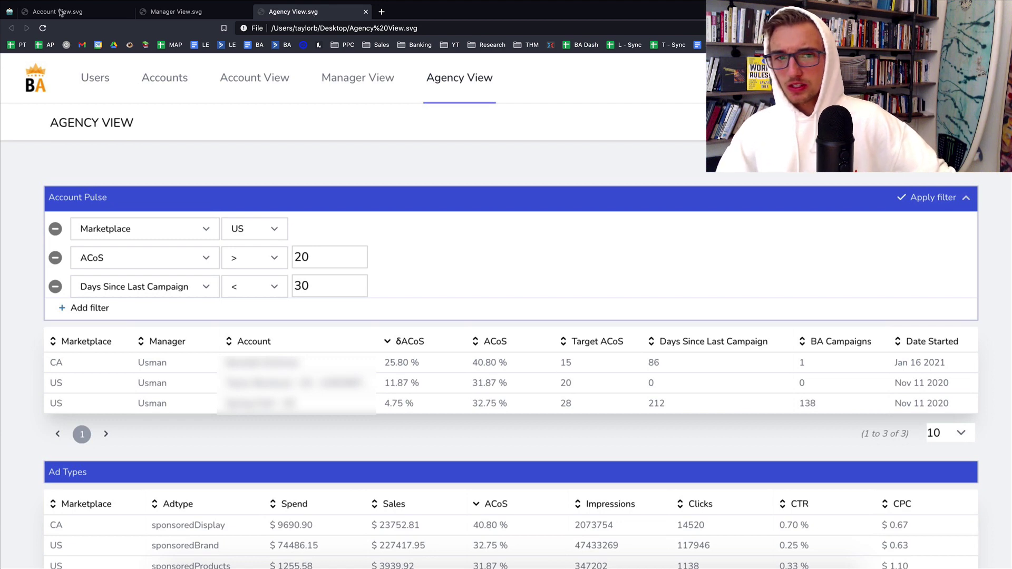
{"action": "left_click", "coordinate": [11, 13]}
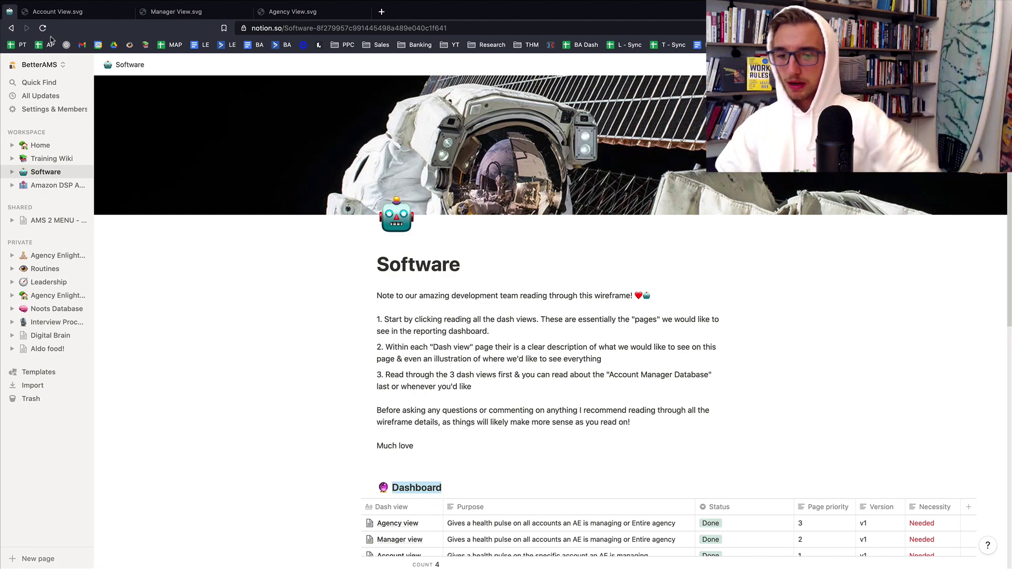
Scroll down to the Dashboard, Custom Components and Bid Optimization tables
{"action": "scroll", "coordinate": [420, 218], "scroll_direction": "down", "scroll_amount": 5}
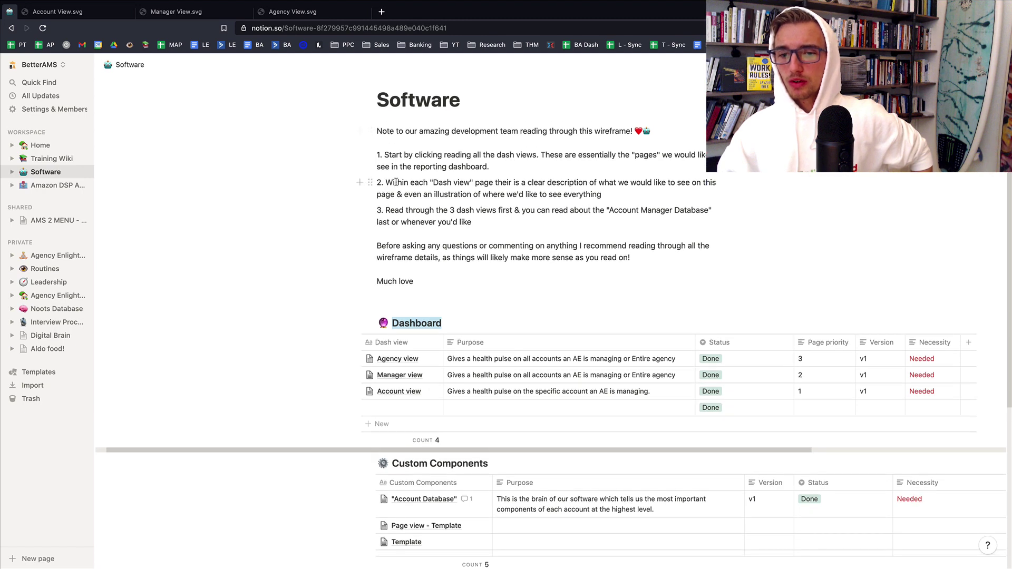
{"action": "scroll", "coordinate": [396, 184], "scroll_direction": "down", "scroll_amount": 4}
{"action": "scroll", "coordinate": [407, 106], "scroll_direction": "down", "scroll_amount": 3}
{"action": "scroll", "coordinate": [416, 124], "scroll_direction": "up", "scroll_amount": 4}
{"action": "scroll", "coordinate": [415, 125], "scroll_direction": "down", "scroll_amount": 1}
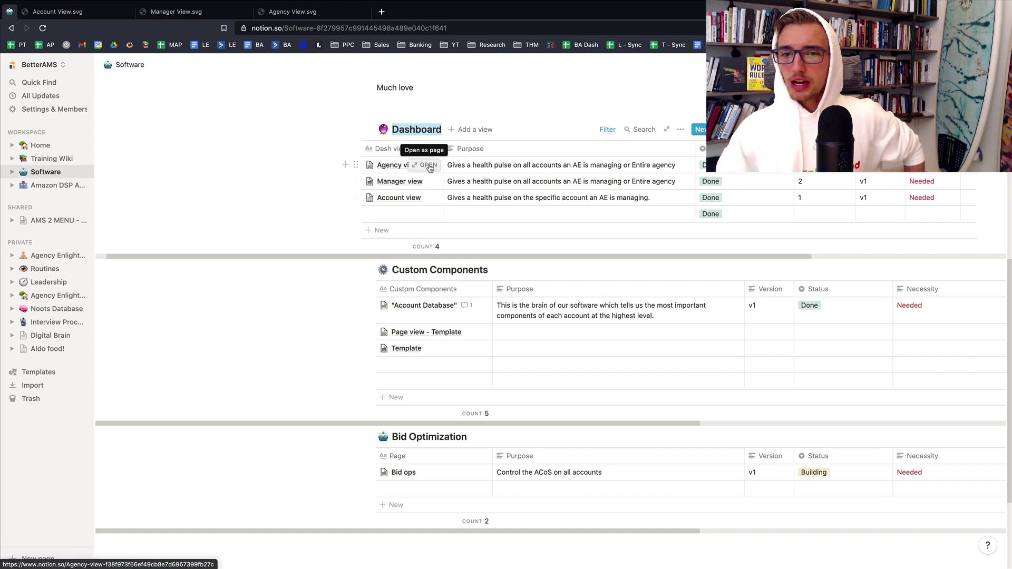
Inspect the Agency view's Purpose text, Status options and a Dashboard column's options without changing anything
{"action": "left_click", "coordinate": [495, 165]}
{"action": "triple_click", "coordinate": [488, 165]}
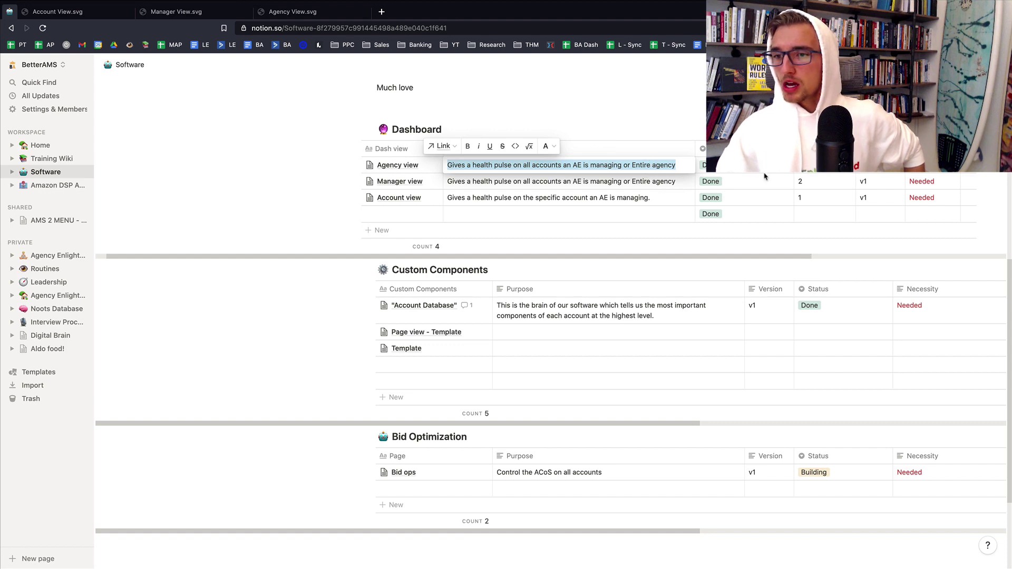
{"action": "left_click", "coordinate": [737, 165]}
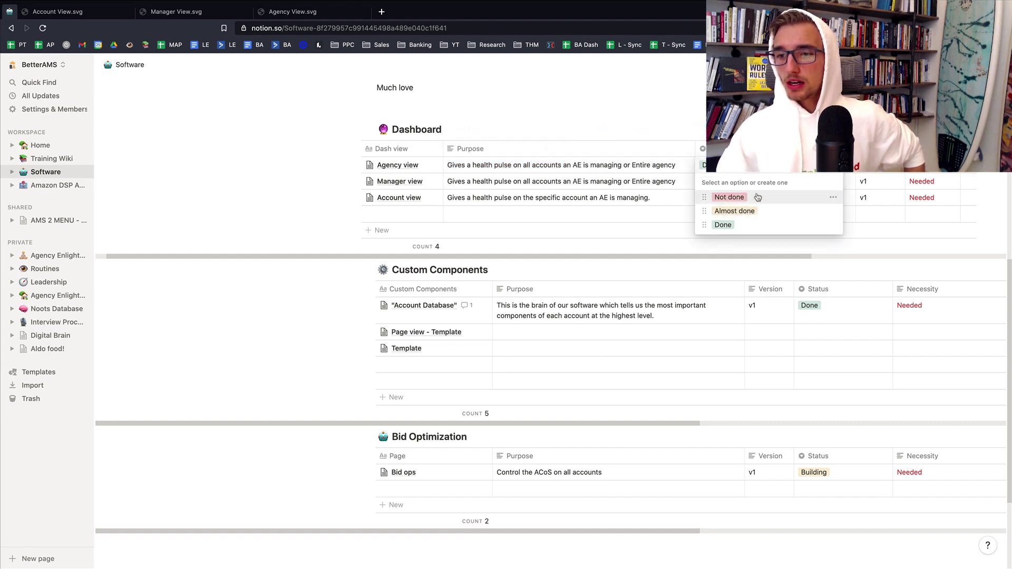
{"action": "key", "text": "Escape"}
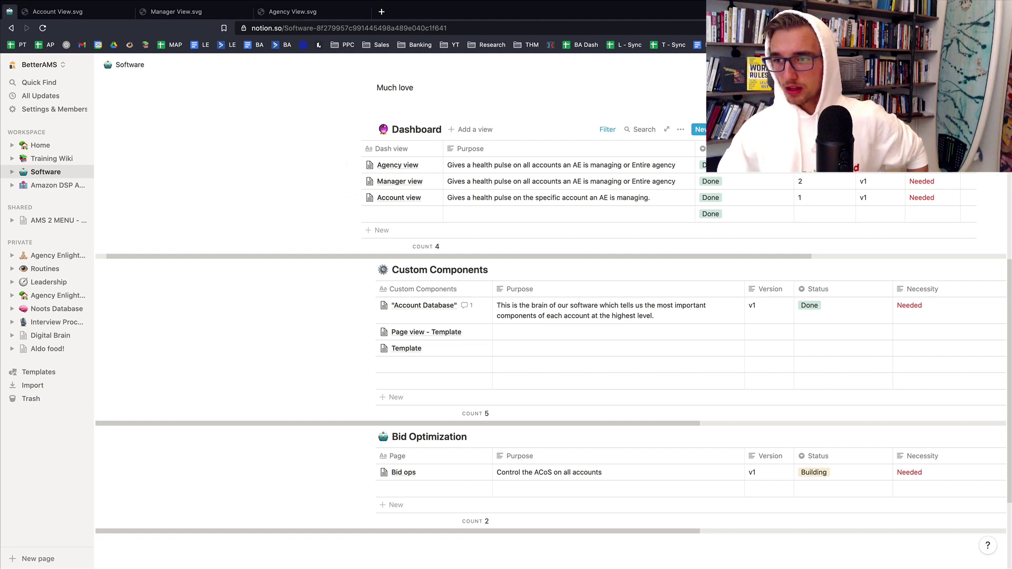
{"action": "left_click", "coordinate": [927, 148]}
{"action": "key", "text": "Escape"}
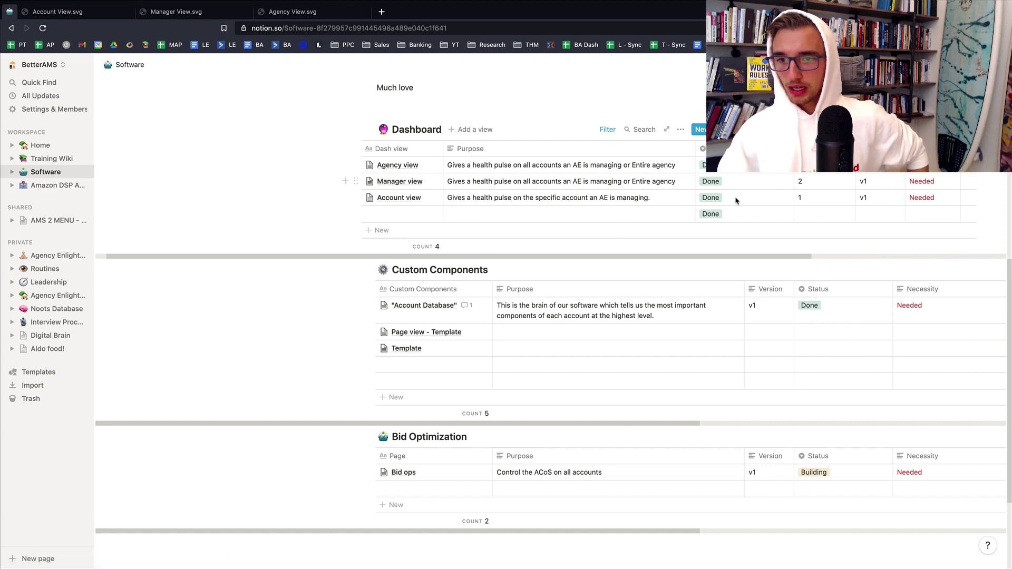
{"action": "left_click", "coordinate": [428, 165]}
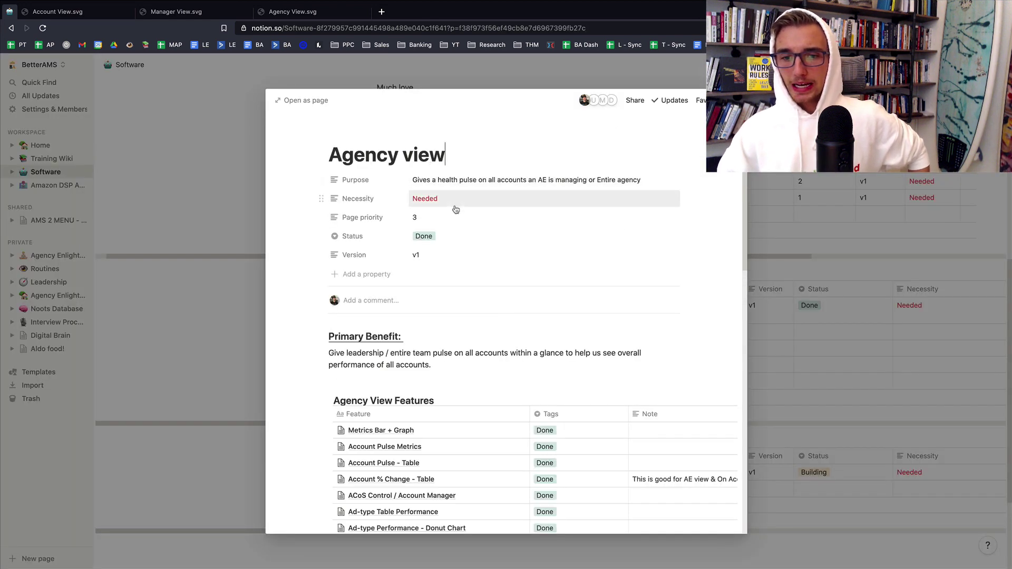
{"action": "scroll", "coordinate": [456, 211], "scroll_direction": "down", "scroll_amount": 3}
{"action": "left_click_drag", "start_coordinate": [448, 244], "coordinate": [333, 224]}
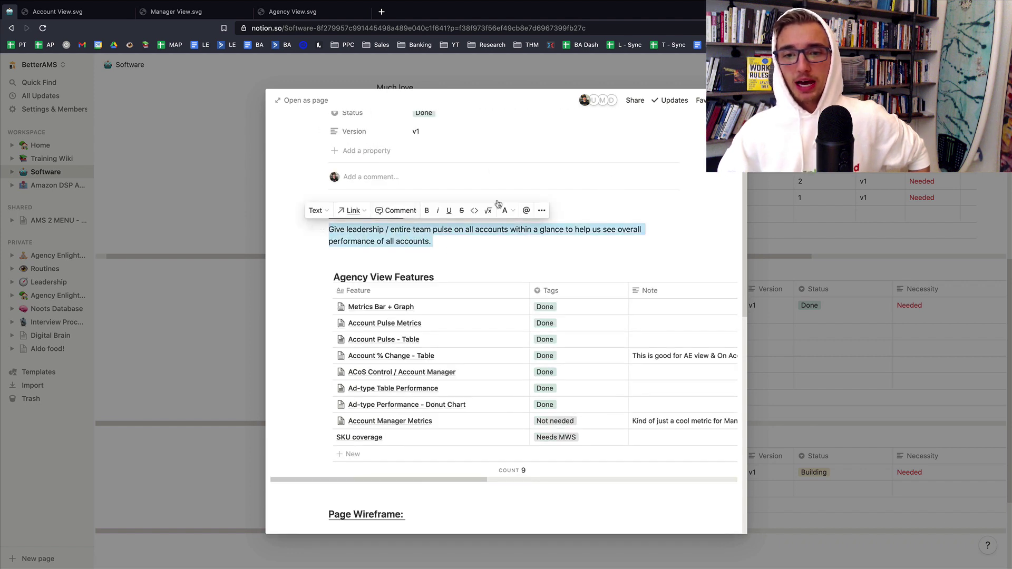
{"action": "left_click", "coordinate": [286, 288]}
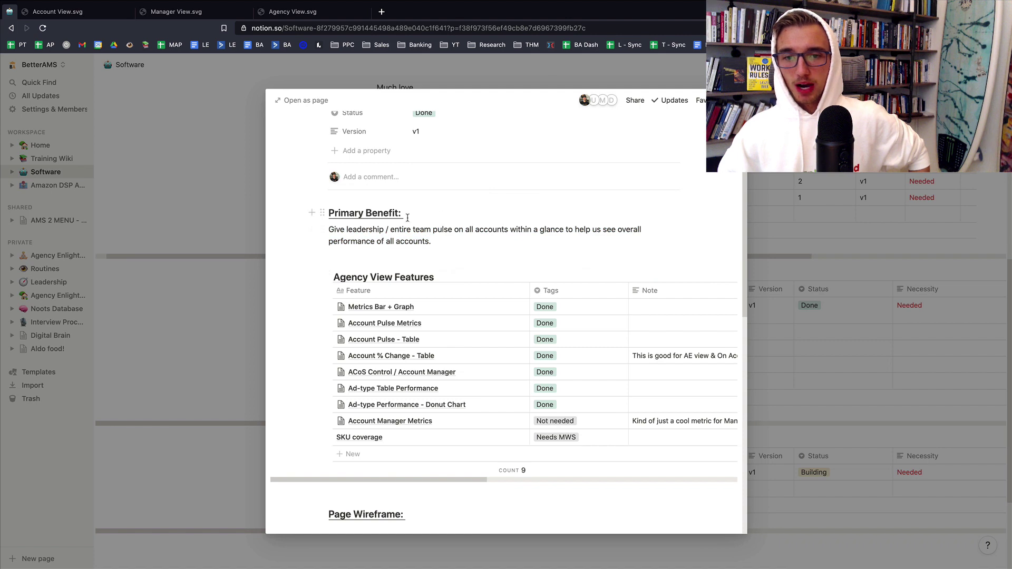
{"action": "scroll", "coordinate": [387, 252], "scroll_direction": "up", "scroll_amount": 3}
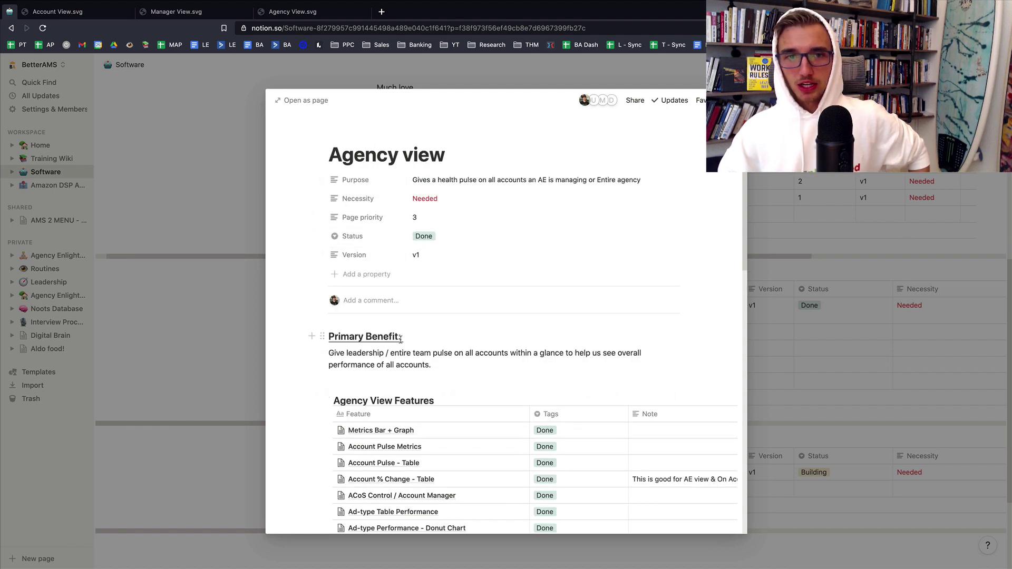
{"action": "left_click", "coordinate": [307, 11]}
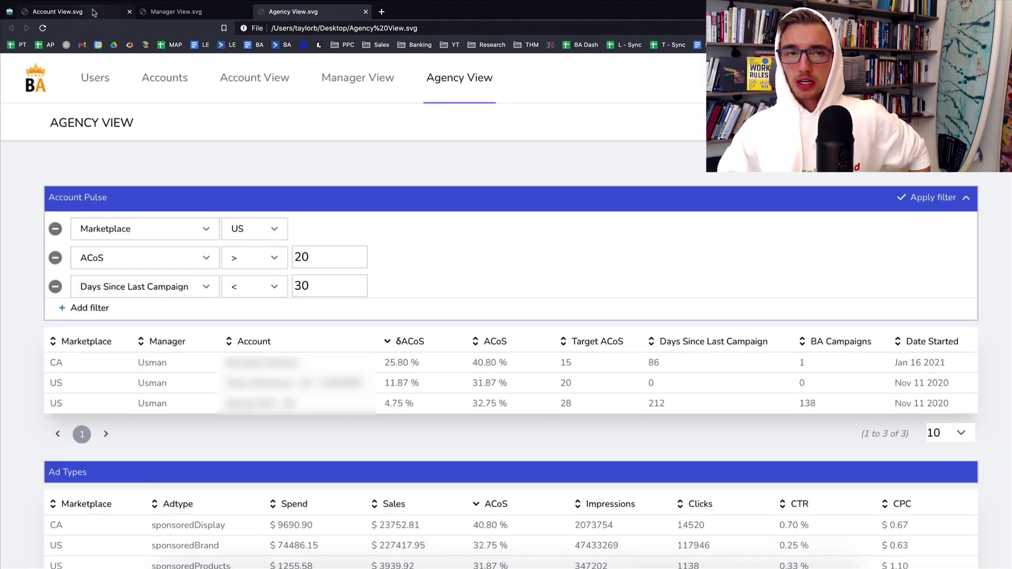
{"action": "left_click", "coordinate": [51, 15]}
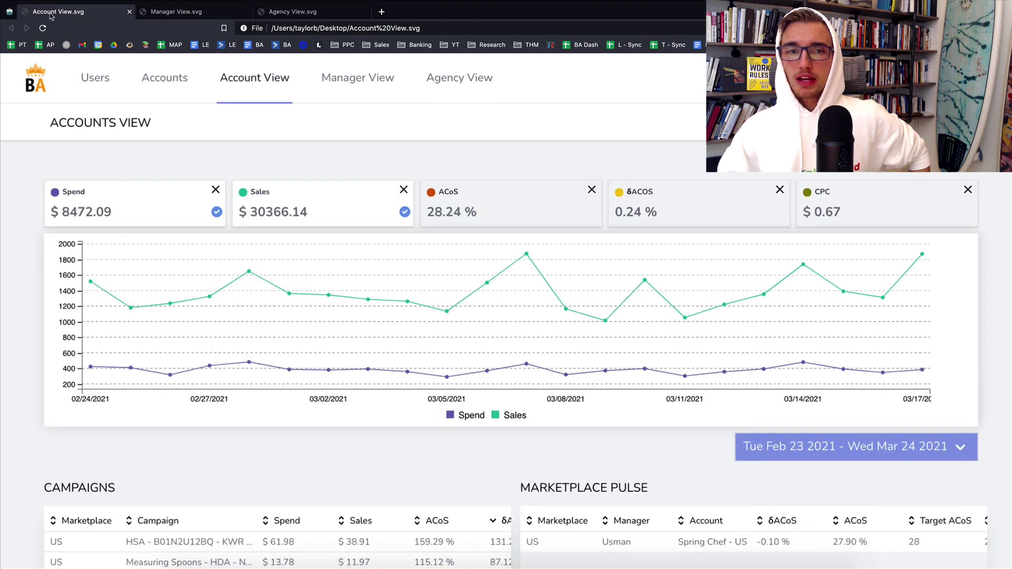
{"action": "left_click", "coordinate": [9, 12]}
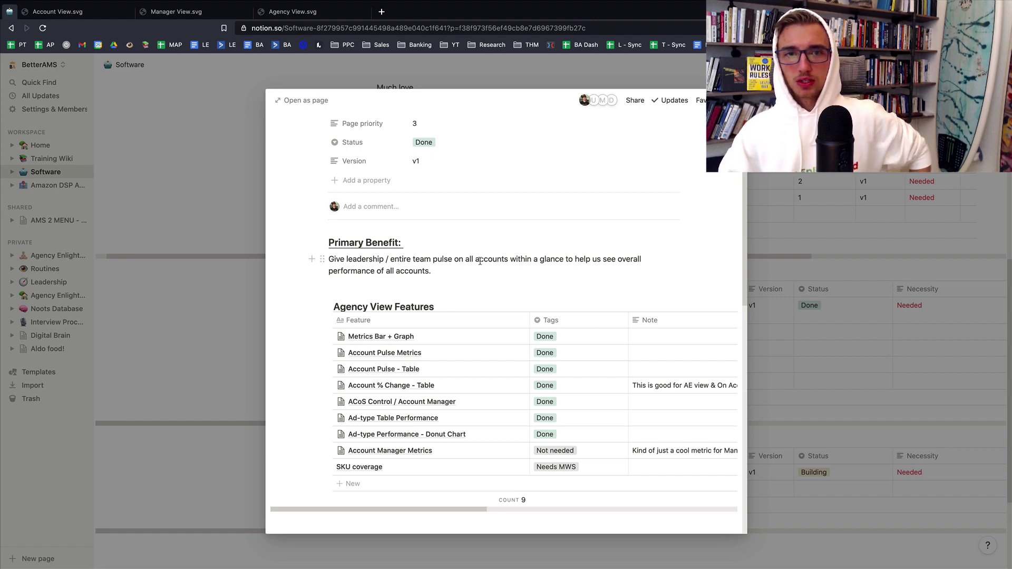
Scroll the Agency view page past its Primary Benefit paragraph to the Agency View Features table
{"action": "scroll", "coordinate": [480, 261], "scroll_direction": "down", "scroll_amount": 1}
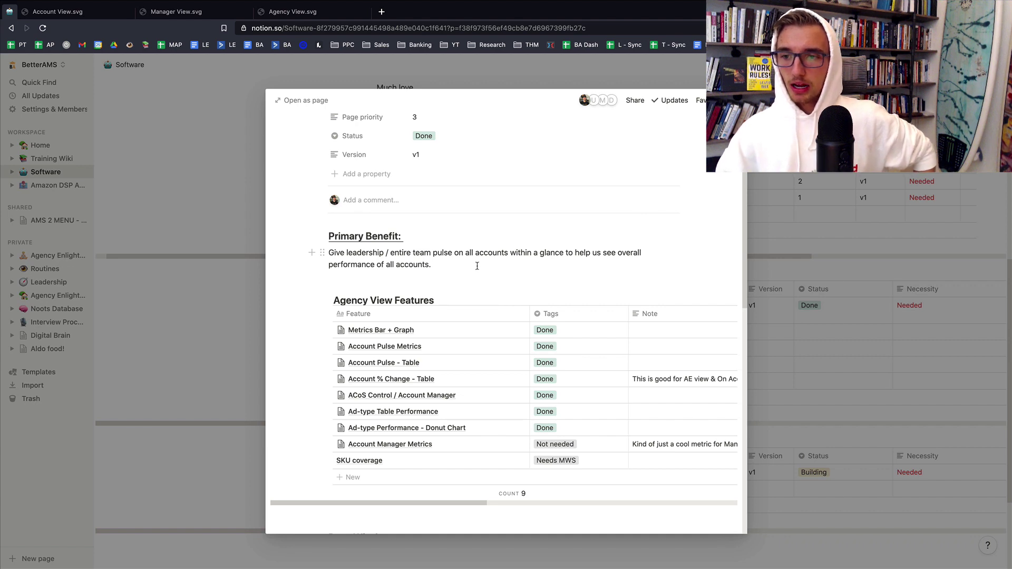
{"action": "left_click", "coordinate": [461, 265]}
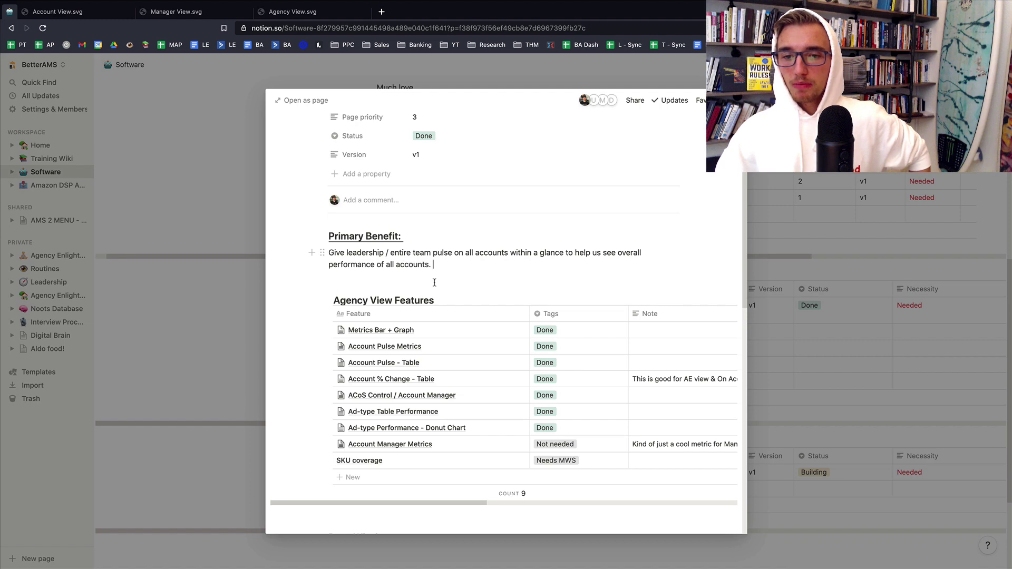
{"action": "scroll", "coordinate": [436, 289], "scroll_direction": "down", "scroll_amount": 3}
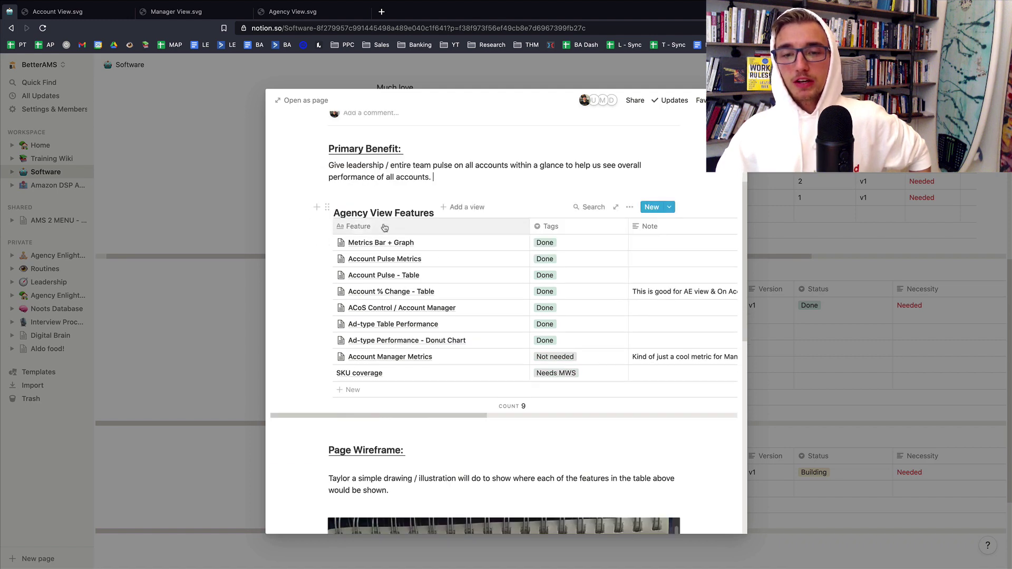
{"action": "scroll", "coordinate": [438, 287], "scroll_direction": "down", "scroll_amount": 4}
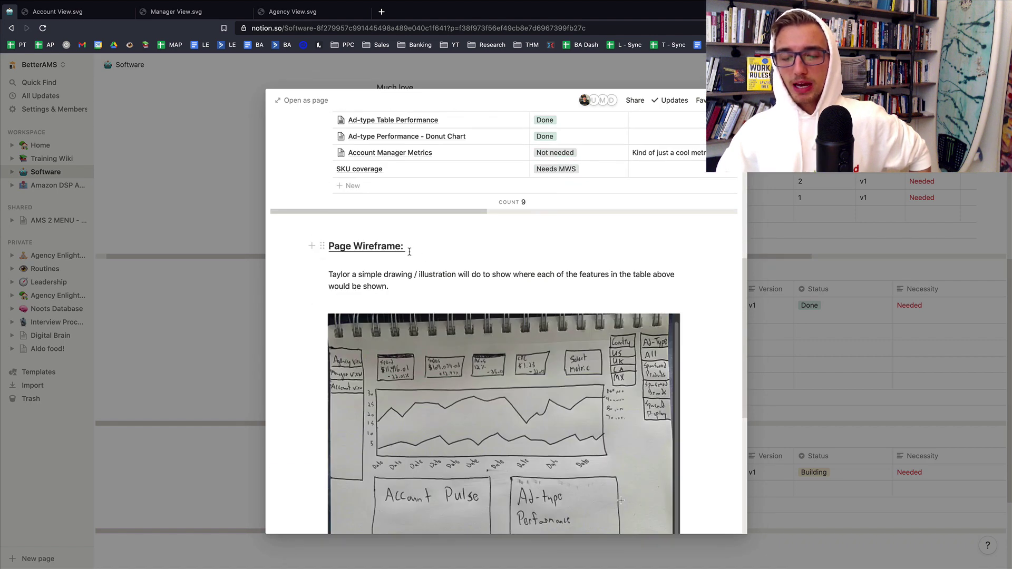
{"action": "scroll", "coordinate": [410, 251], "scroll_direction": "down", "scroll_amount": 1}
{"action": "scroll", "coordinate": [436, 249], "scroll_direction": "down", "scroll_amount": 3}
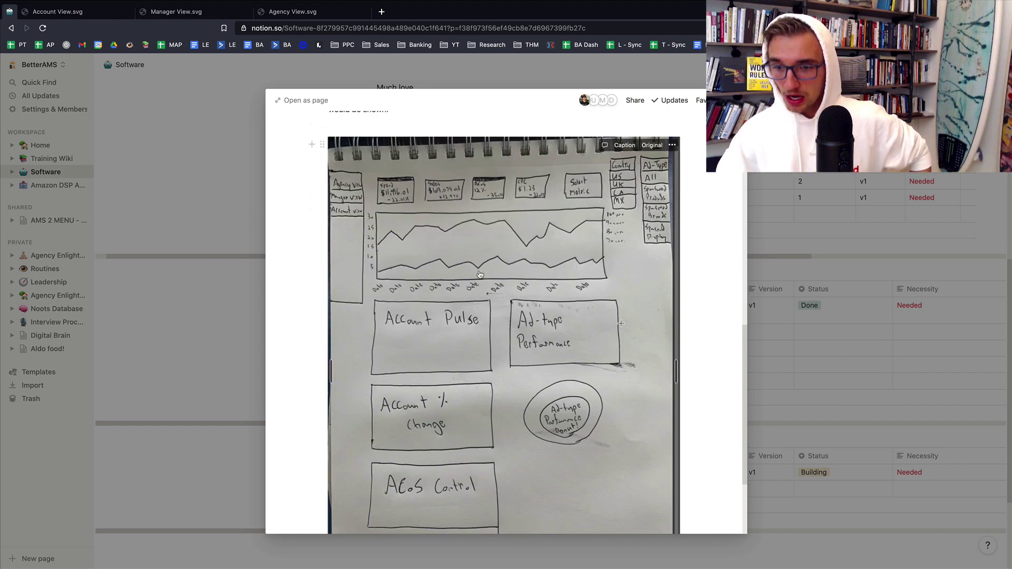
{"action": "scroll", "coordinate": [474, 279], "scroll_direction": "up", "scroll_amount": 6}
{"action": "scroll", "coordinate": [464, 290], "scroll_direction": "down", "scroll_amount": 7}
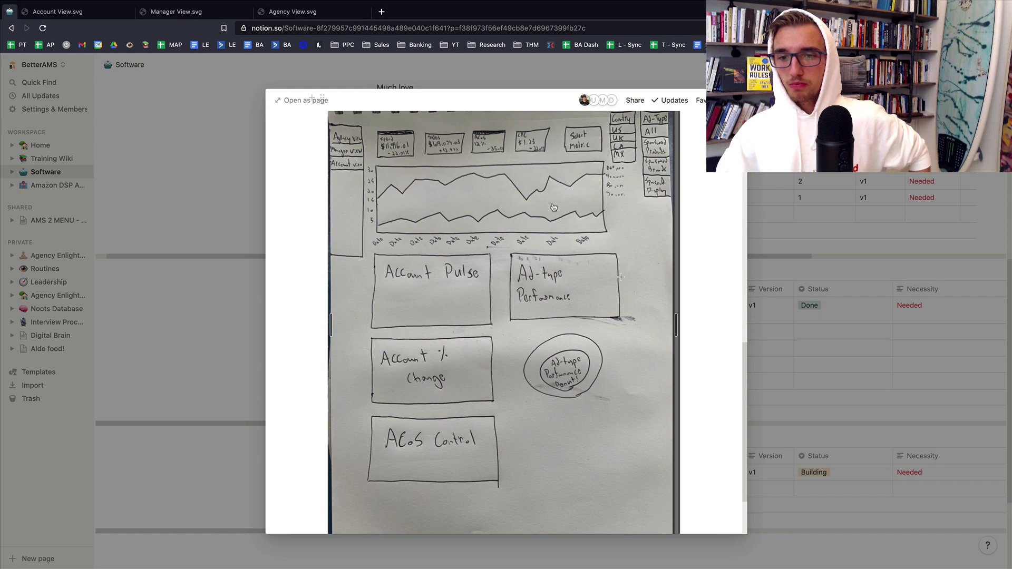
{"action": "scroll", "coordinate": [530, 251], "scroll_direction": "up", "scroll_amount": 8}
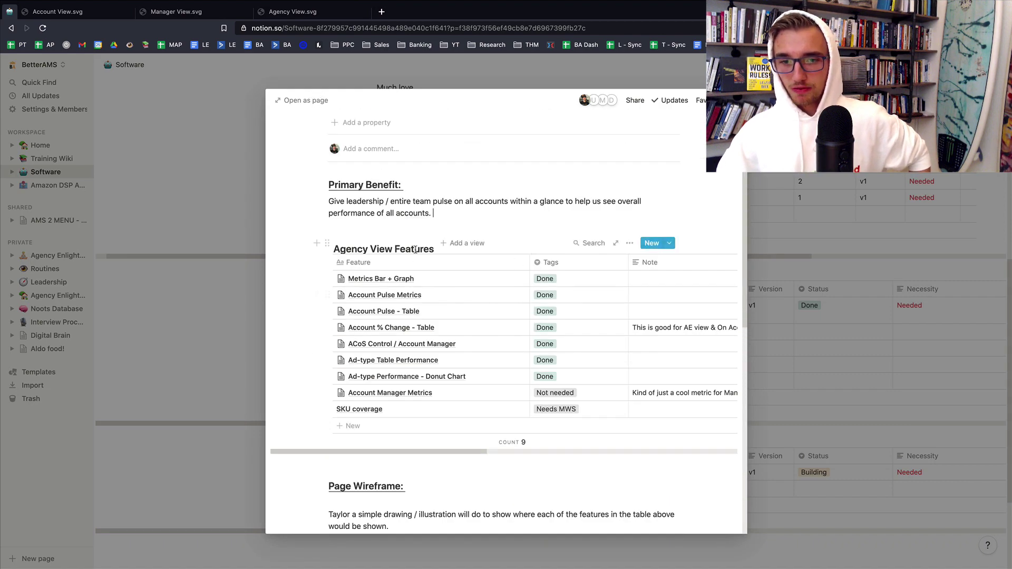
{"action": "scroll", "coordinate": [422, 309], "scroll_direction": "down", "scroll_amount": 5}
{"action": "scroll", "coordinate": [424, 347], "scroll_direction": "up", "scroll_amount": 4}
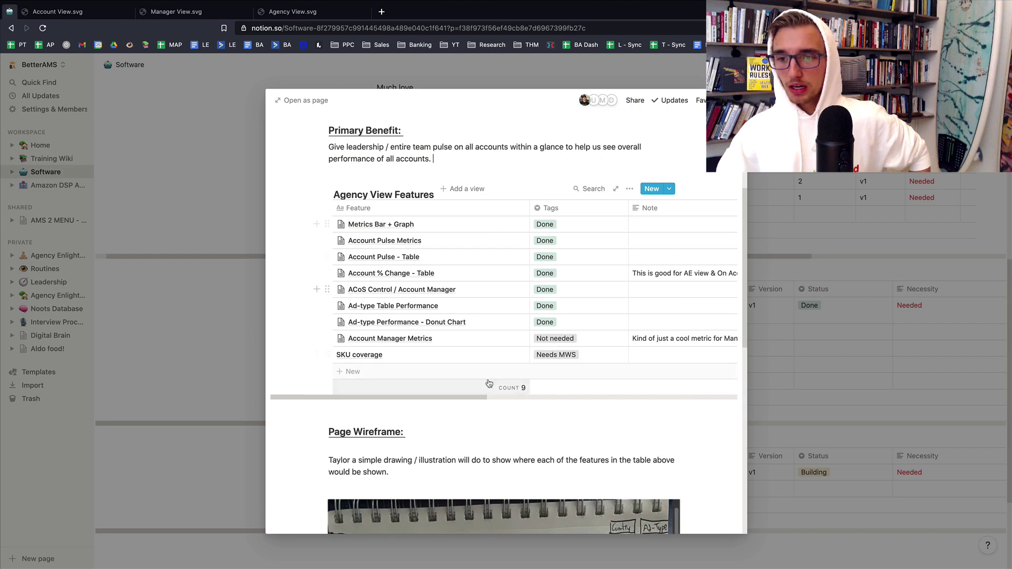
Open the Metrics Bar + Graph feature spec and highlight its Feature Summary heading and three bullets
{"action": "left_click", "coordinate": [511, 225]}
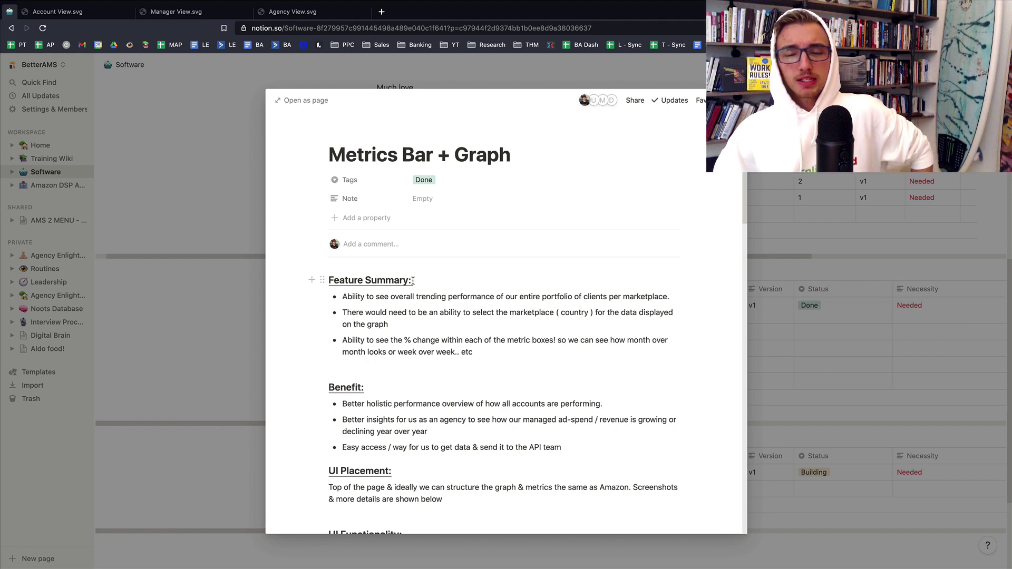
{"action": "left_click_drag", "start_coordinate": [412, 280], "coordinate": [335, 278]}
{"action": "left_click_drag", "start_coordinate": [501, 351], "coordinate": [340, 297]}
Read through the rest of the Metrics Bar + Graph spec, then close it back to the Dashboard table
{"action": "scroll", "coordinate": [374, 300], "scroll_direction": "down", "scroll_amount": 2}
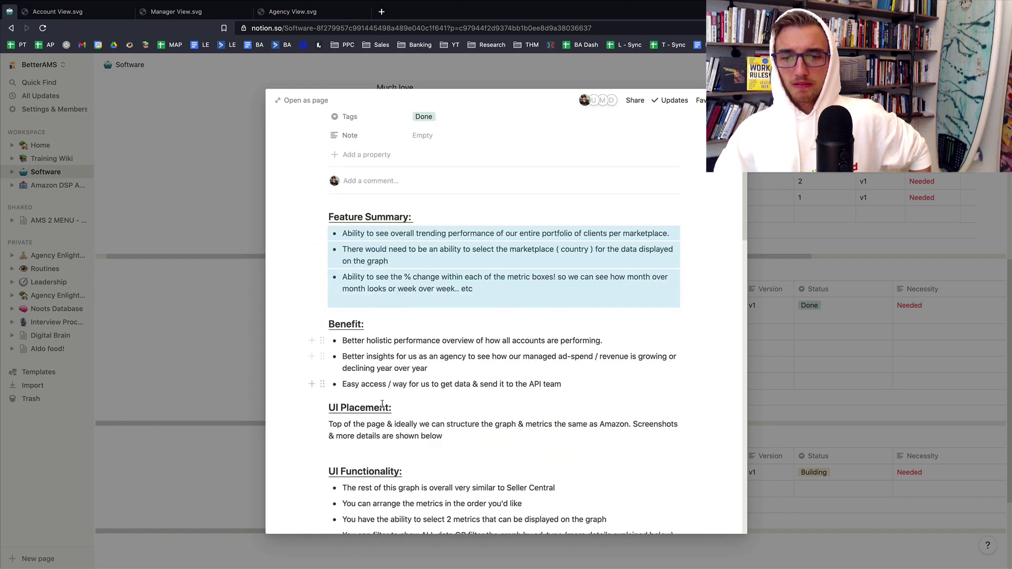
{"action": "scroll", "coordinate": [390, 405], "scroll_direction": "down", "scroll_amount": 1}
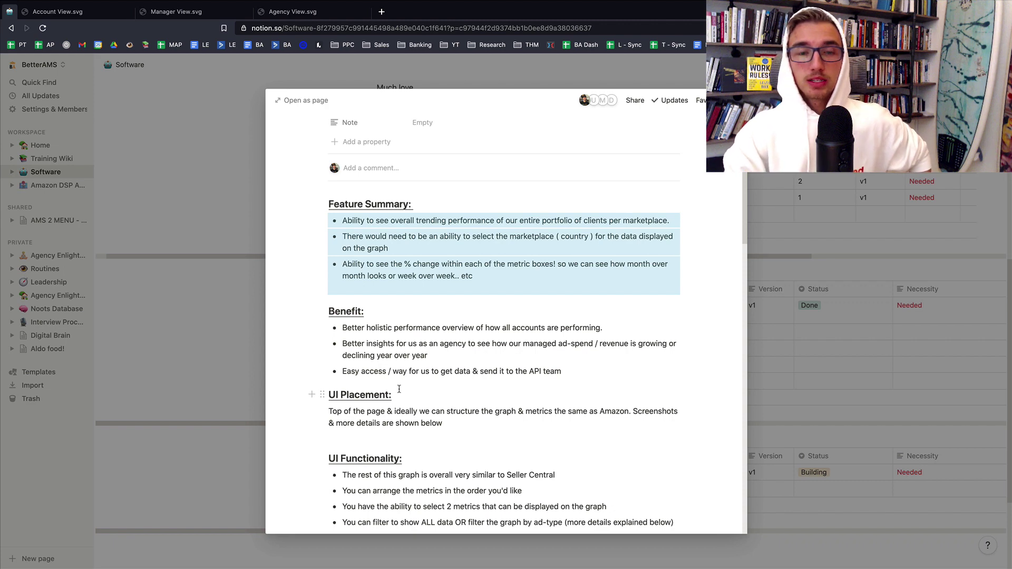
{"action": "scroll", "coordinate": [399, 389], "scroll_direction": "down", "scroll_amount": 2}
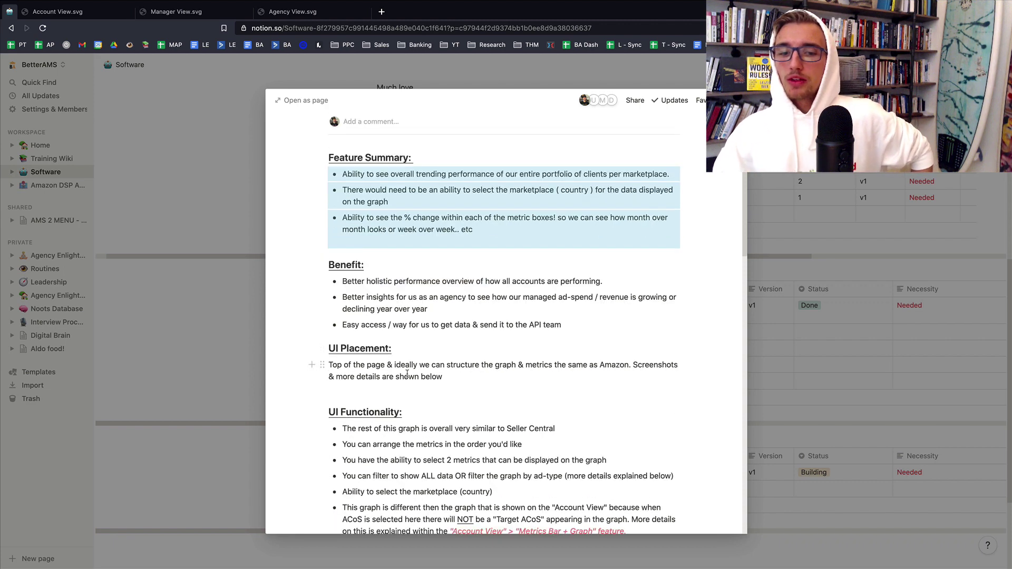
{"action": "scroll", "coordinate": [444, 373], "scroll_direction": "down", "scroll_amount": 5}
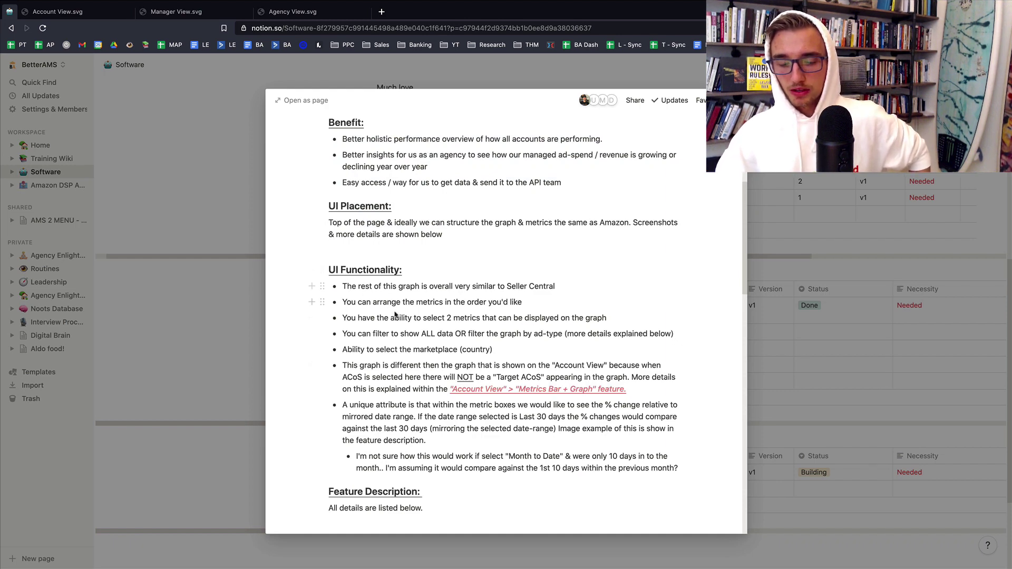
{"action": "scroll", "coordinate": [388, 211], "scroll_direction": "down", "scroll_amount": 10}
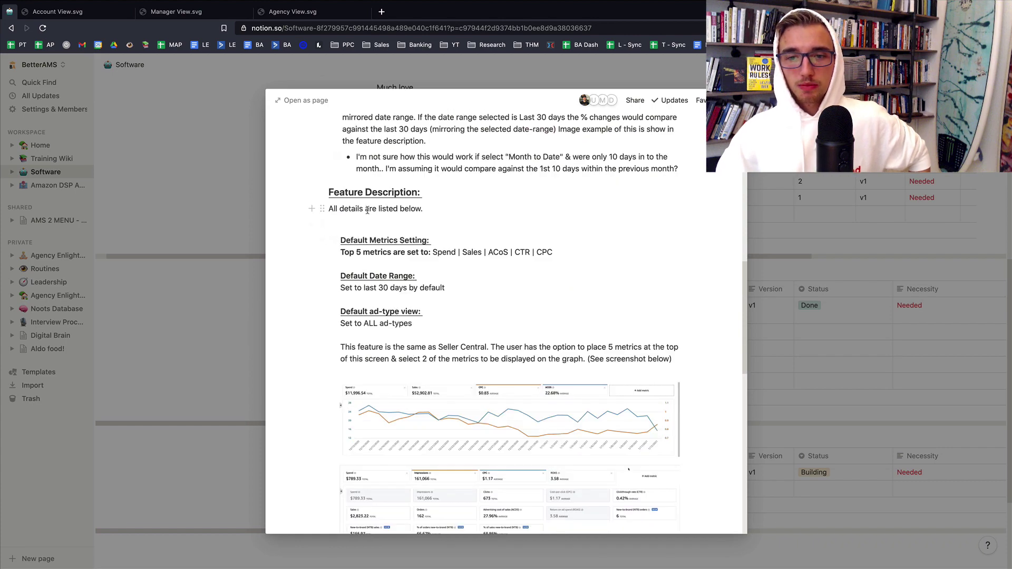
{"action": "scroll", "coordinate": [370, 215], "scroll_direction": "down", "scroll_amount": 20}
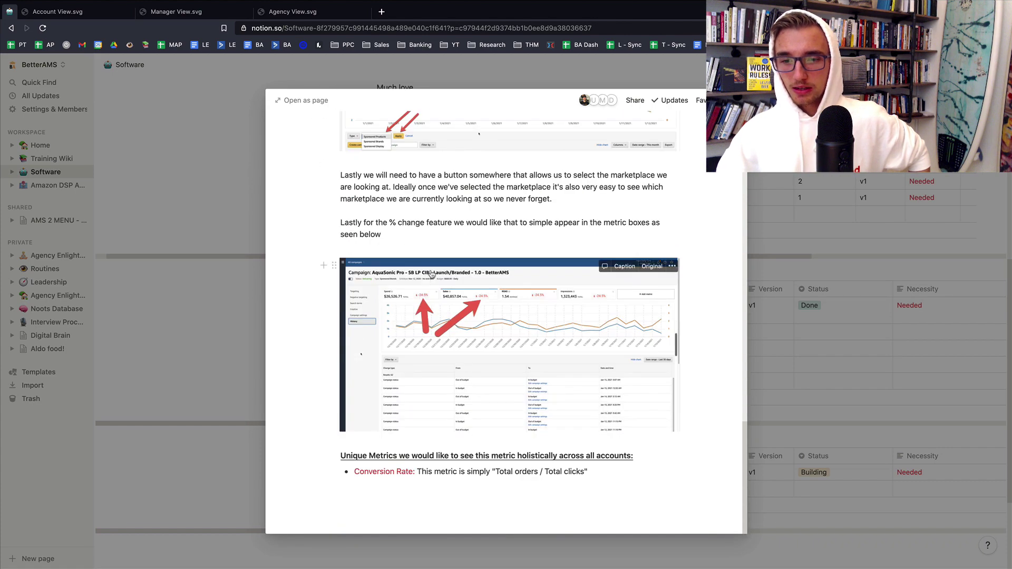
{"action": "scroll", "coordinate": [432, 274], "scroll_direction": "up", "scroll_amount": 20}
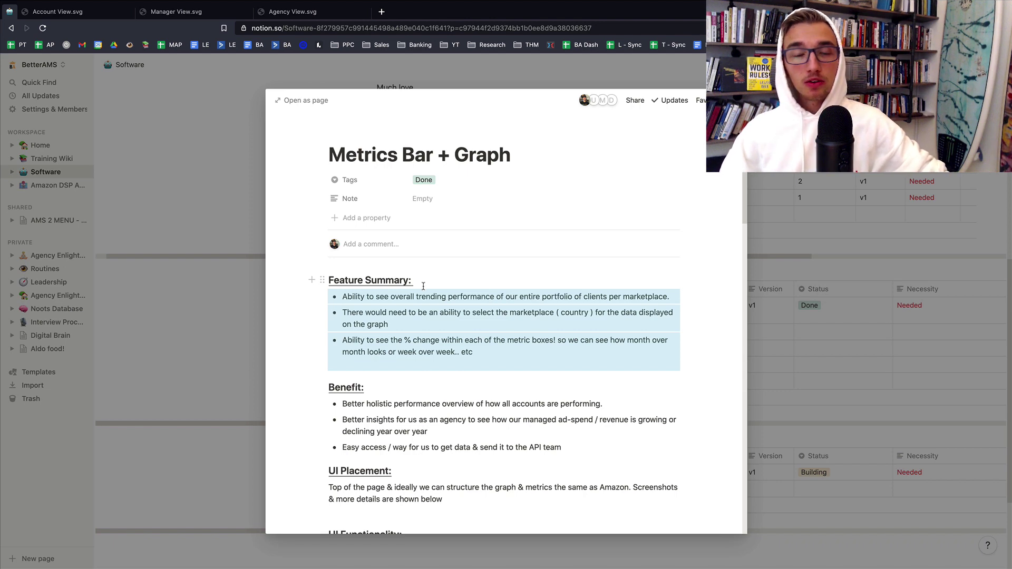
{"action": "scroll", "coordinate": [501, 266], "scroll_direction": "down", "scroll_amount": 1}
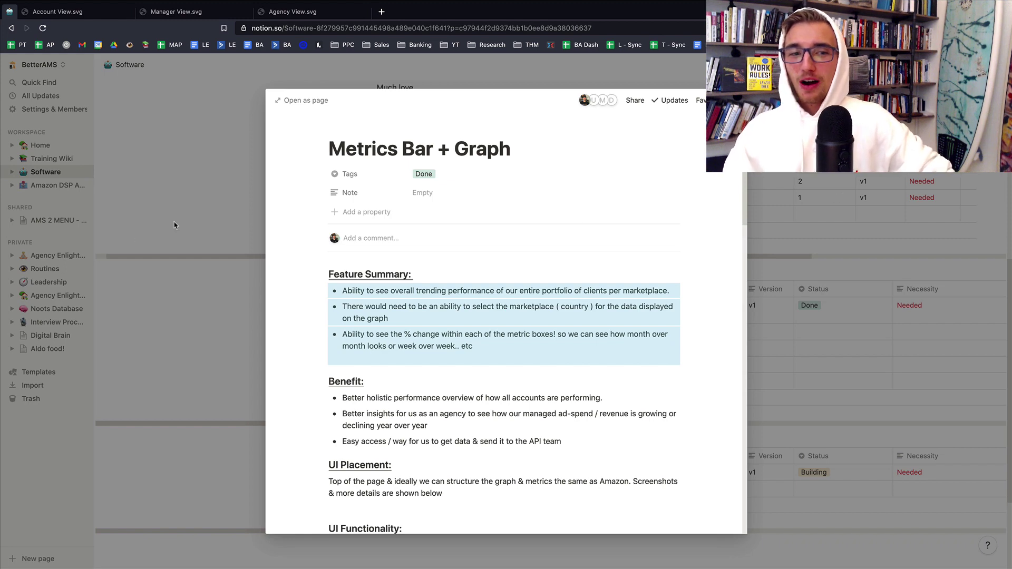
{"action": "scroll", "coordinate": [519, 261], "scroll_direction": "down", "scroll_amount": 5}
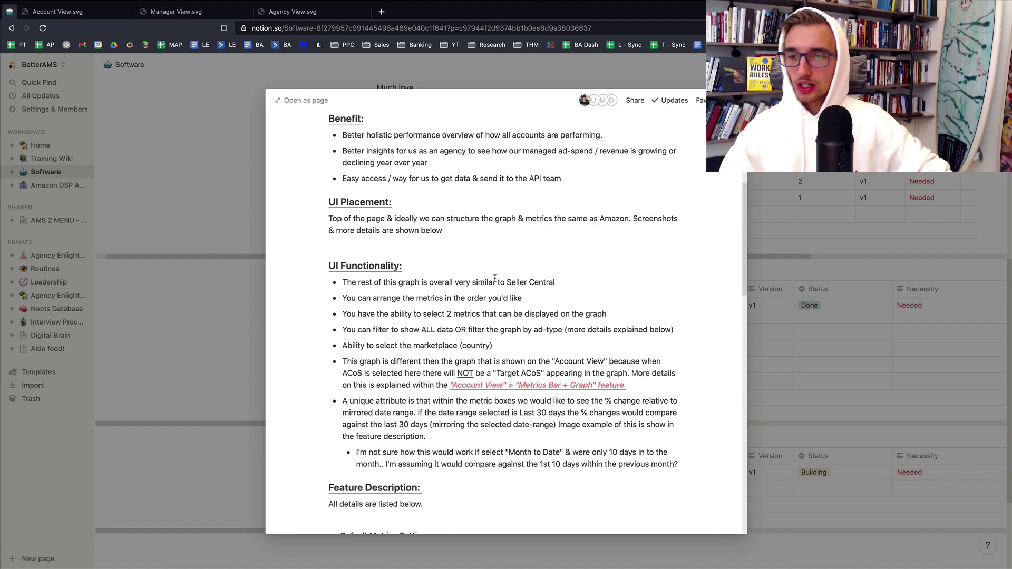
{"action": "scroll", "coordinate": [494, 278], "scroll_direction": "down", "scroll_amount": 7}
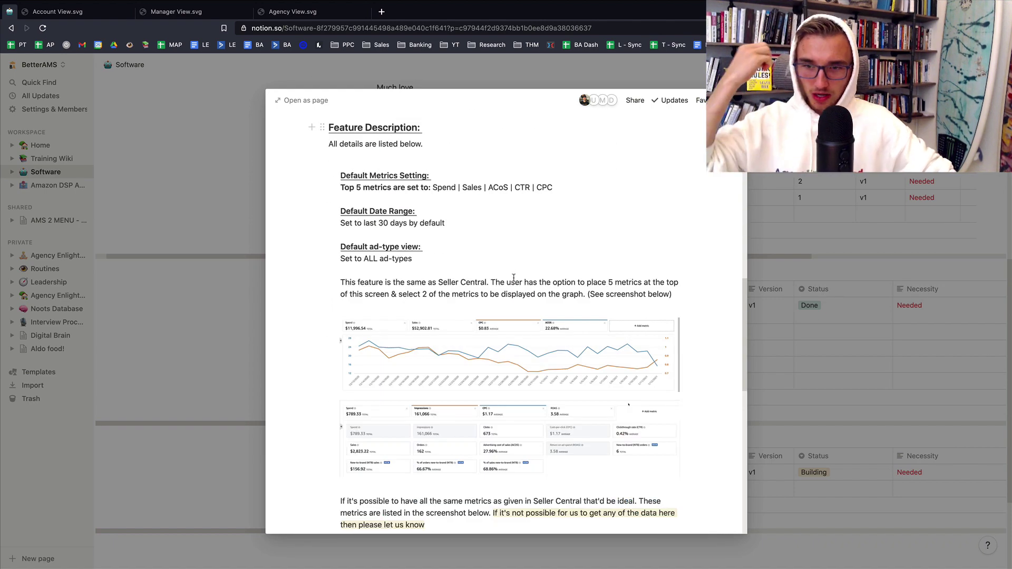
{"action": "scroll", "coordinate": [531, 278], "scroll_direction": "down", "scroll_amount": 8}
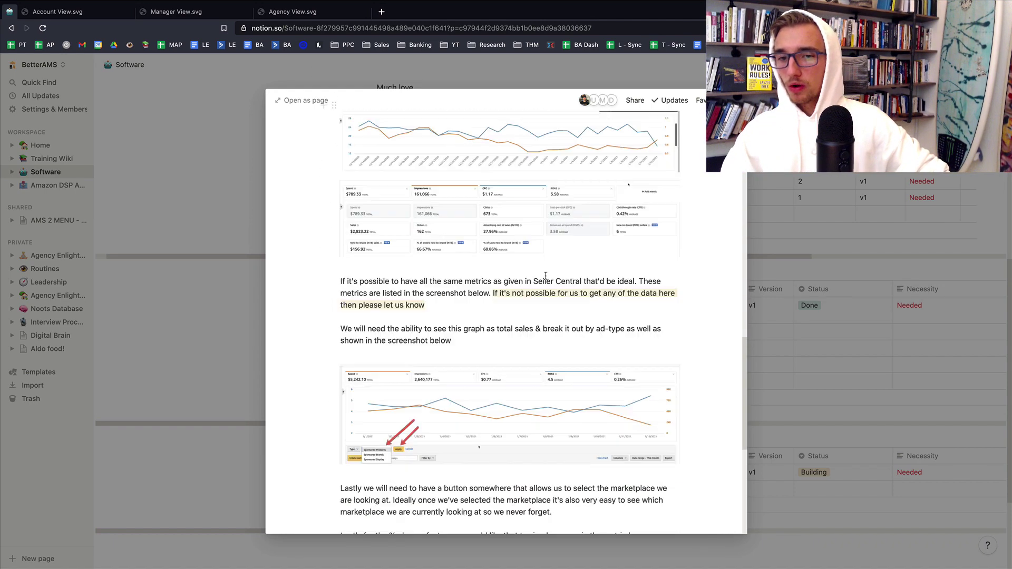
{"action": "key", "text": "Escape"}
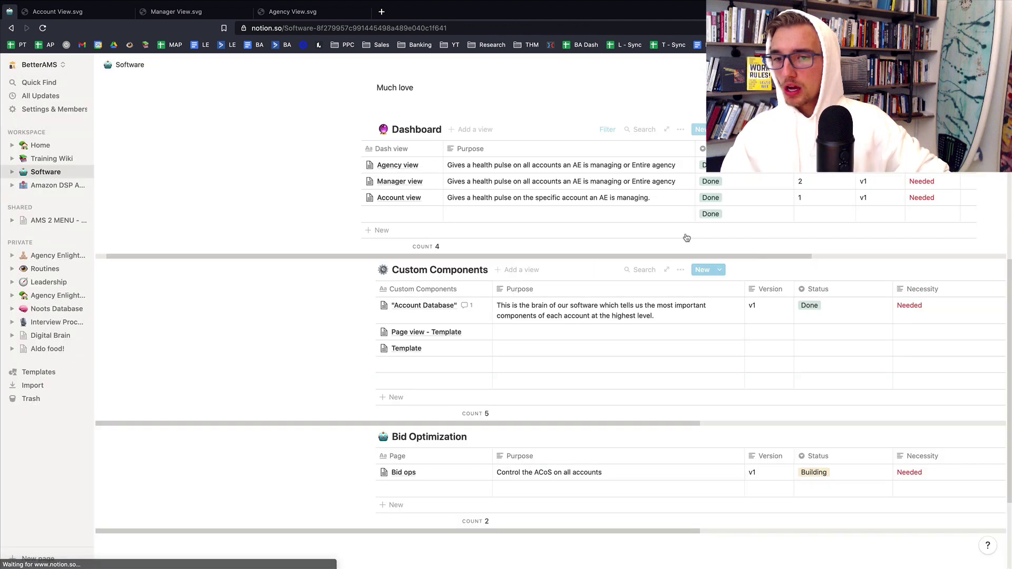
Preview the Agency view page, scroll through it, then close it back to the Dashboard table
{"action": "left_click", "coordinate": [425, 166]}
{"action": "left_click", "coordinate": [834, 237]}
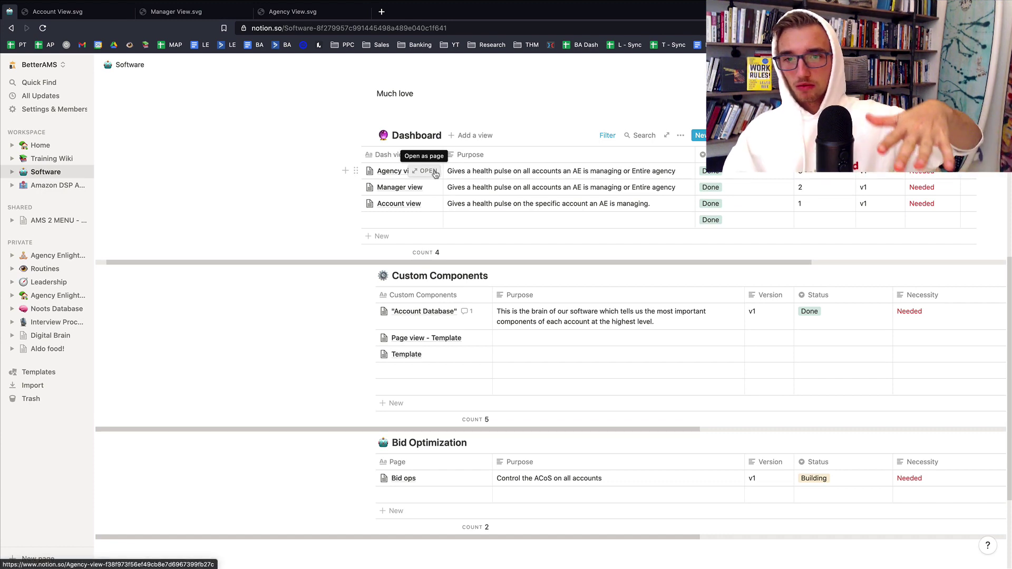
{"action": "left_click", "coordinate": [432, 172]}
{"action": "scroll", "coordinate": [432, 196], "scroll_direction": "down", "scroll_amount": 3}
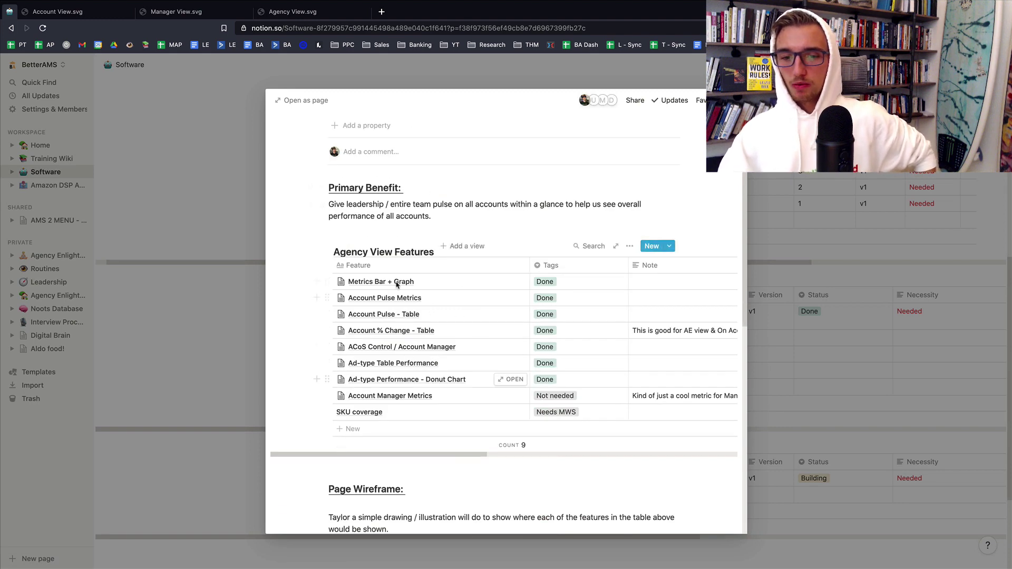
{"action": "scroll", "coordinate": [448, 348], "scroll_direction": "down", "scroll_amount": 10}
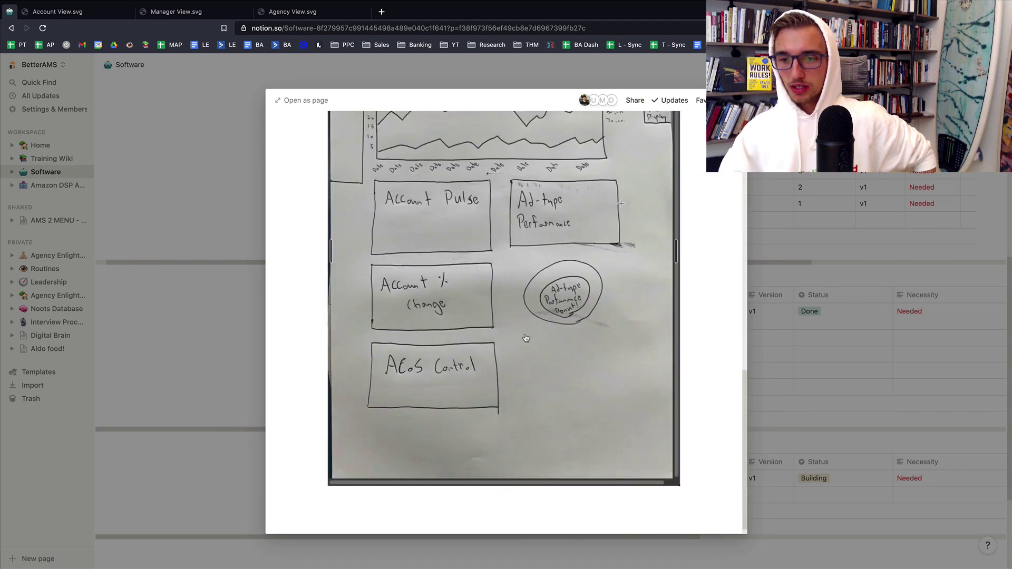
{"action": "scroll", "coordinate": [526, 339], "scroll_direction": "up", "scroll_amount": 5}
{"action": "scroll", "coordinate": [420, 233], "scroll_direction": "up", "scroll_amount": 6}
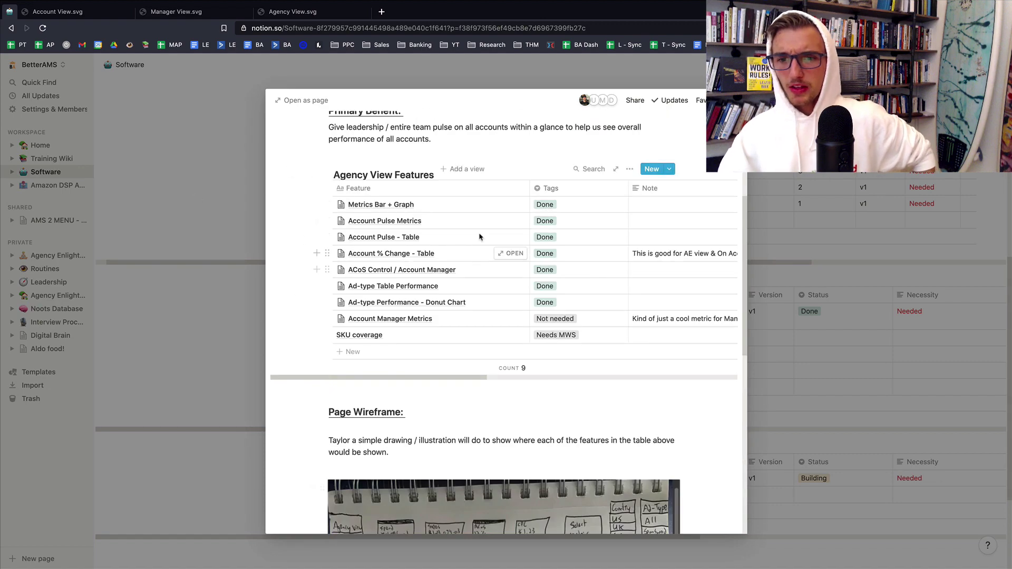
{"action": "key", "text": "Escape"}
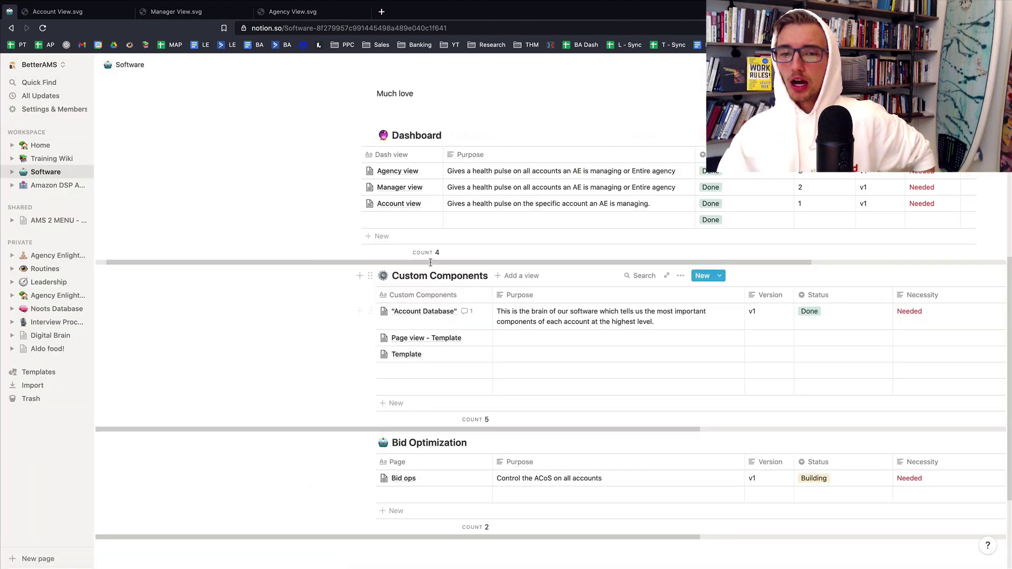
{"action": "scroll", "coordinate": [448, 187], "scroll_direction": "up", "scroll_amount": 5}
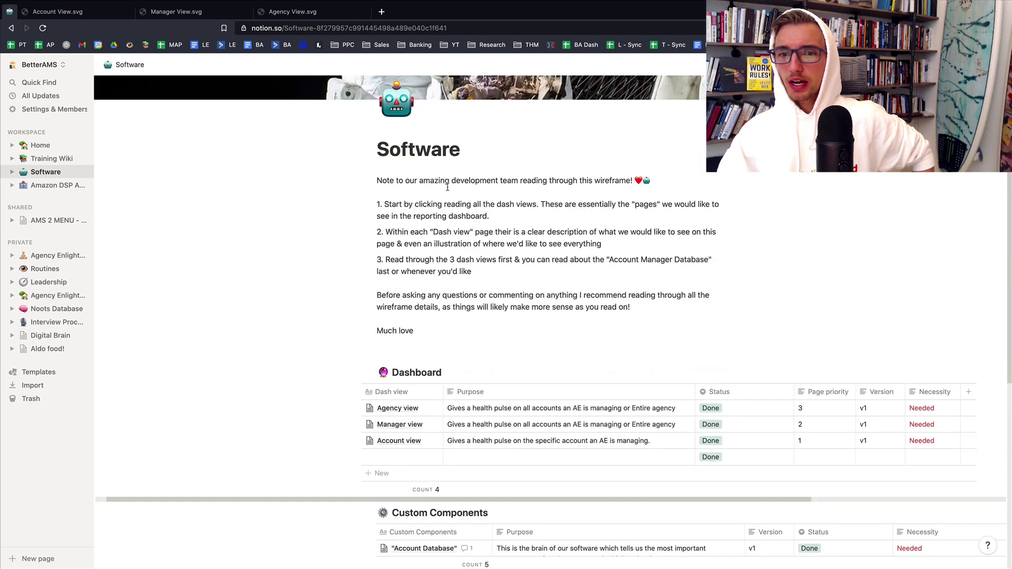
{"action": "scroll", "coordinate": [448, 187], "scroll_direction": "down", "scroll_amount": 4}
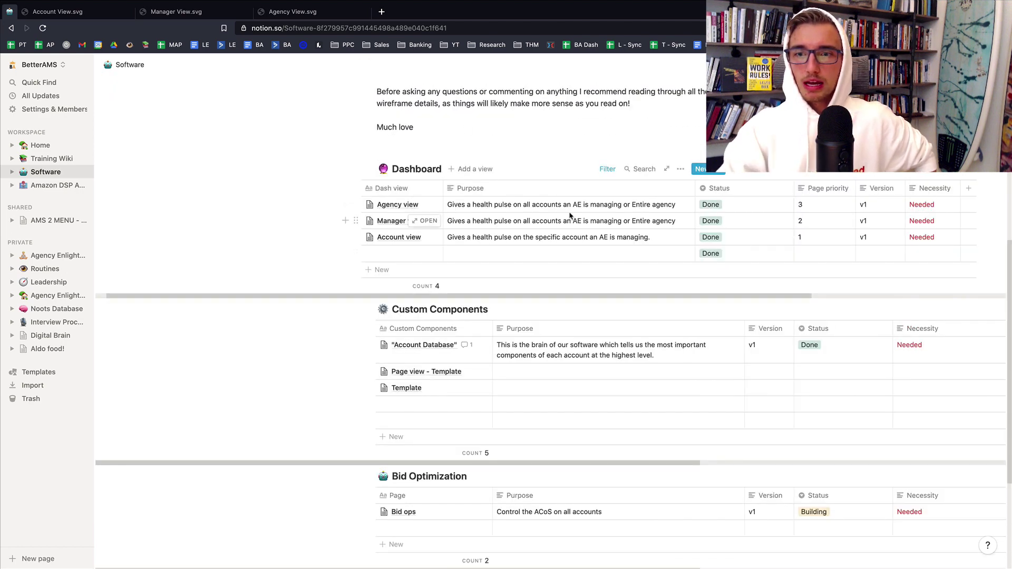
Preview the Manager view page and its Account Pulse - Table feature spec, then close them
{"action": "left_click", "coordinate": [427, 220]}
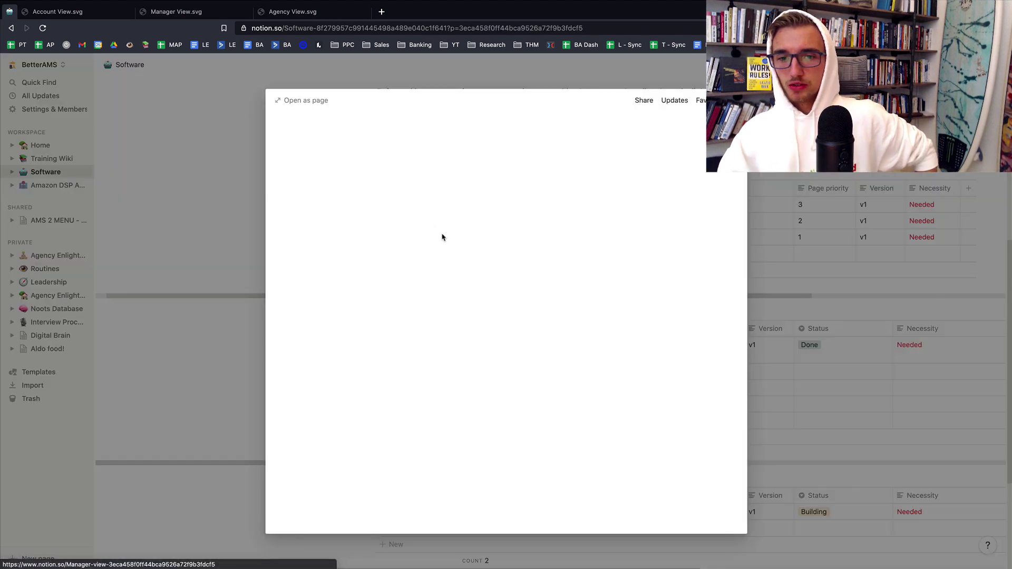
{"action": "scroll", "coordinate": [467, 210], "scroll_direction": "down", "scroll_amount": 3}
{"action": "scroll", "coordinate": [467, 157], "scroll_direction": "up", "scroll_amount": 2}
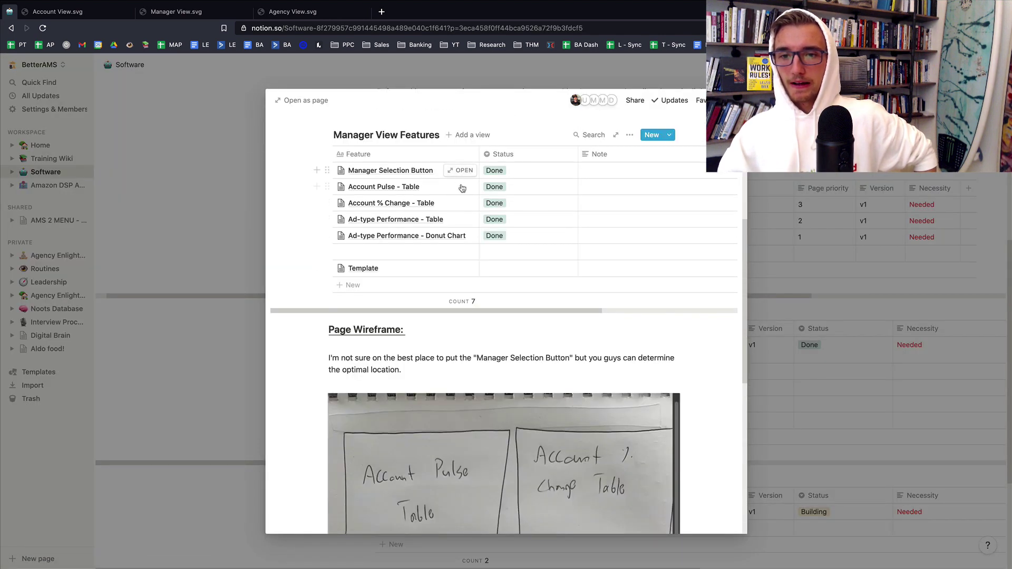
{"action": "left_click", "coordinate": [463, 186]}
{"action": "scroll", "coordinate": [477, 281], "scroll_direction": "down", "scroll_amount": 8}
{"action": "scroll", "coordinate": [482, 278], "scroll_direction": "down", "scroll_amount": 15}
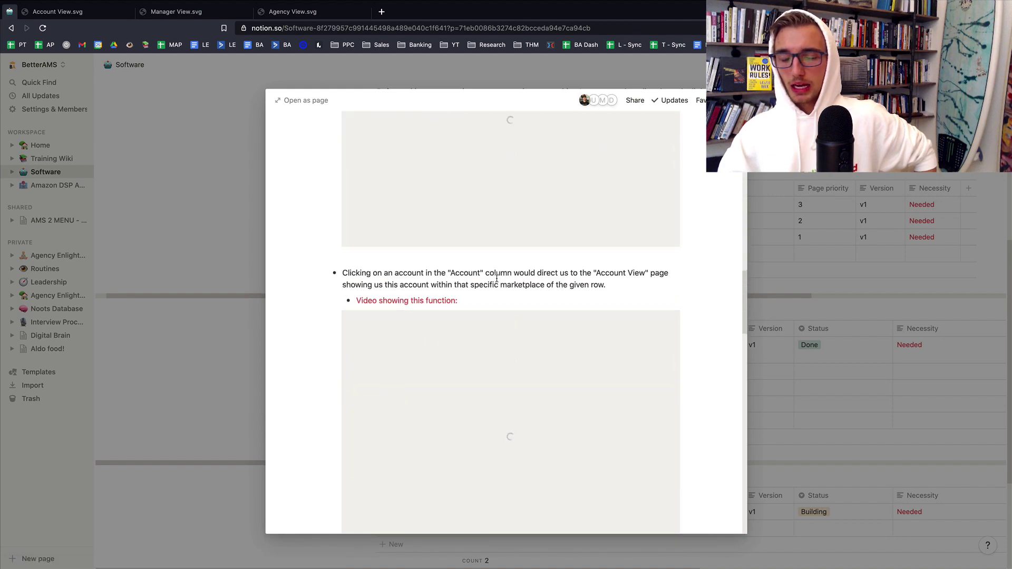
{"action": "scroll", "coordinate": [465, 313], "scroll_direction": "up", "scroll_amount": 20}
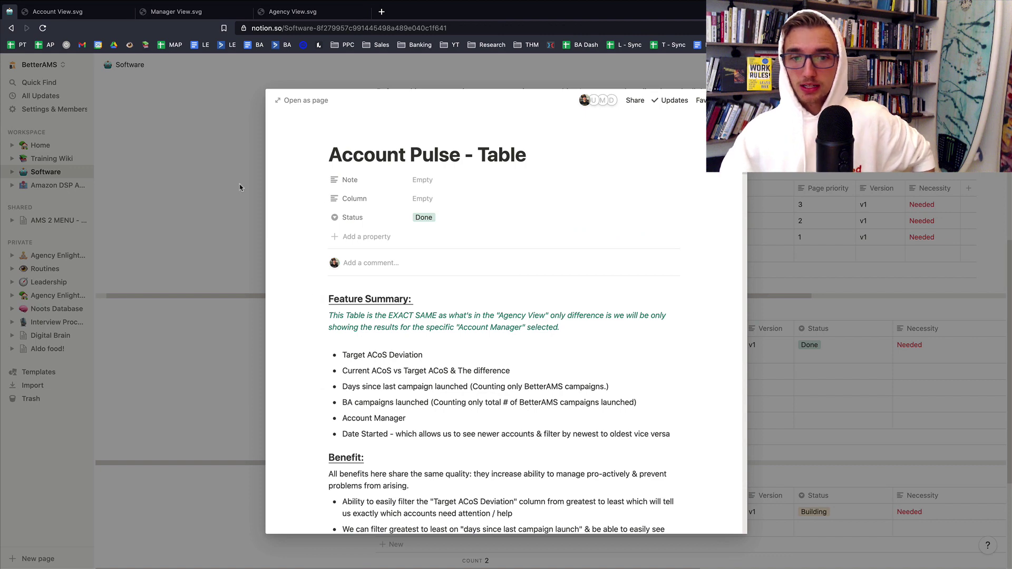
{"action": "left_click", "coordinate": [242, 187]}
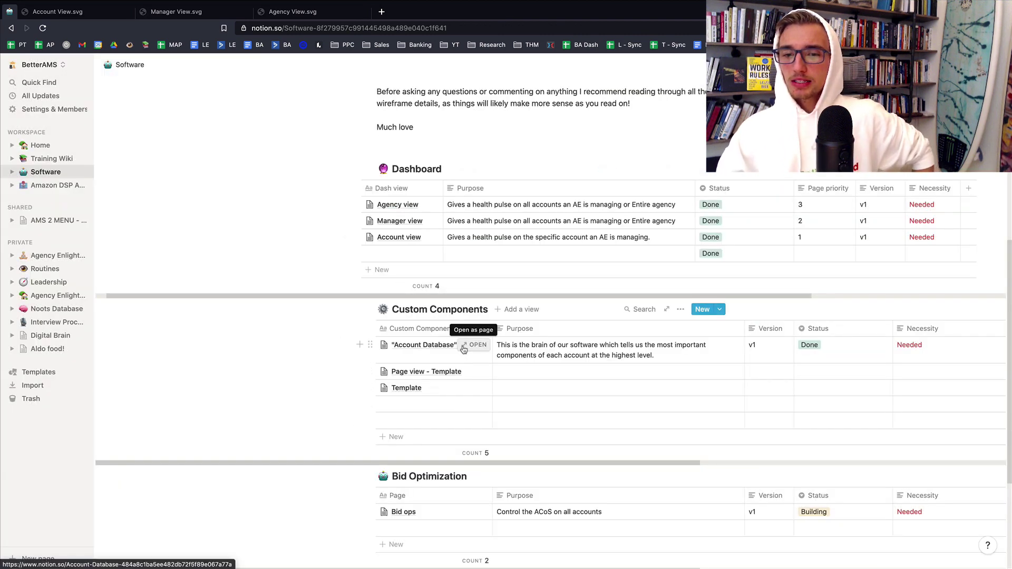
Review the Account Database component page, then close it back to the Software page
{"action": "scroll", "coordinate": [460, 329], "scroll_direction": "down", "scroll_amount": 1}
{"action": "left_click", "coordinate": [478, 311]}
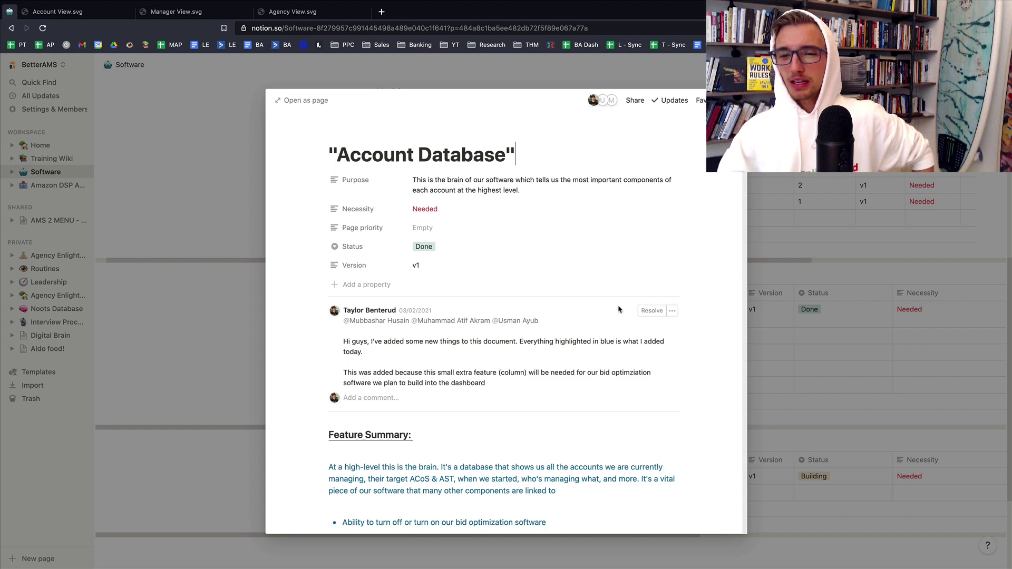
{"action": "scroll", "coordinate": [649, 310], "scroll_direction": "down", "scroll_amount": 10}
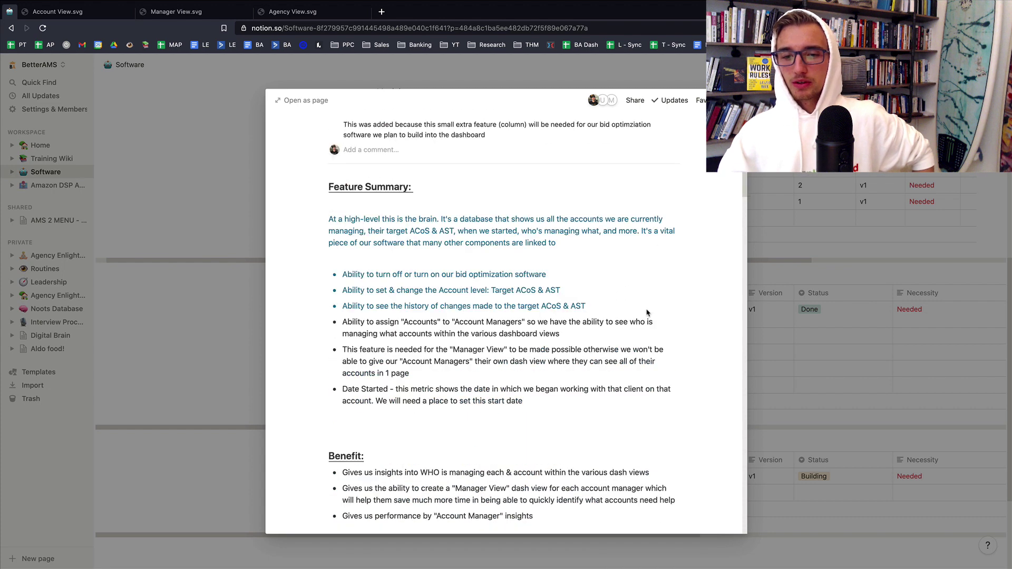
{"action": "scroll", "coordinate": [650, 310], "scroll_direction": "up", "scroll_amount": 10}
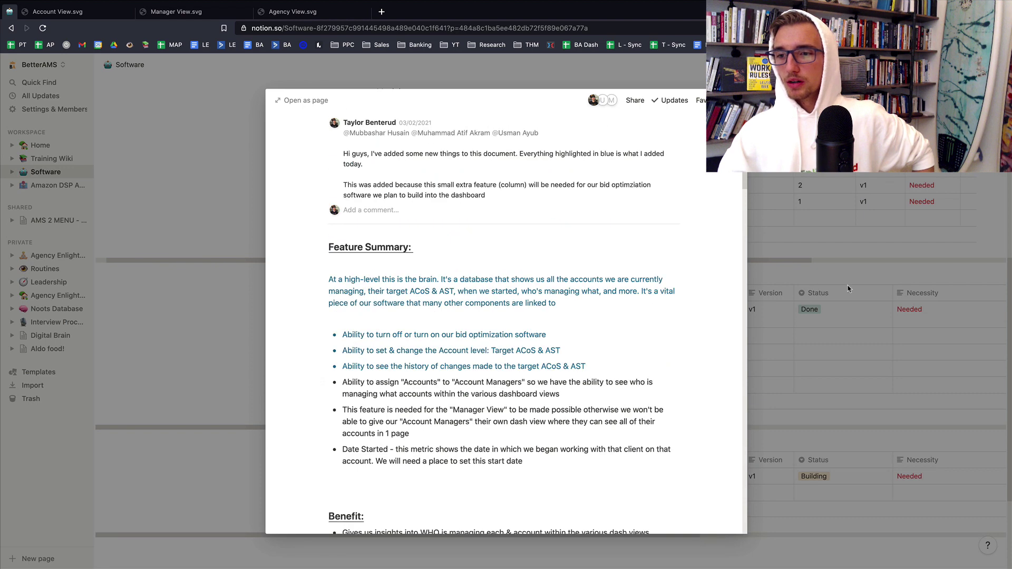
{"action": "key", "text": "Escape"}
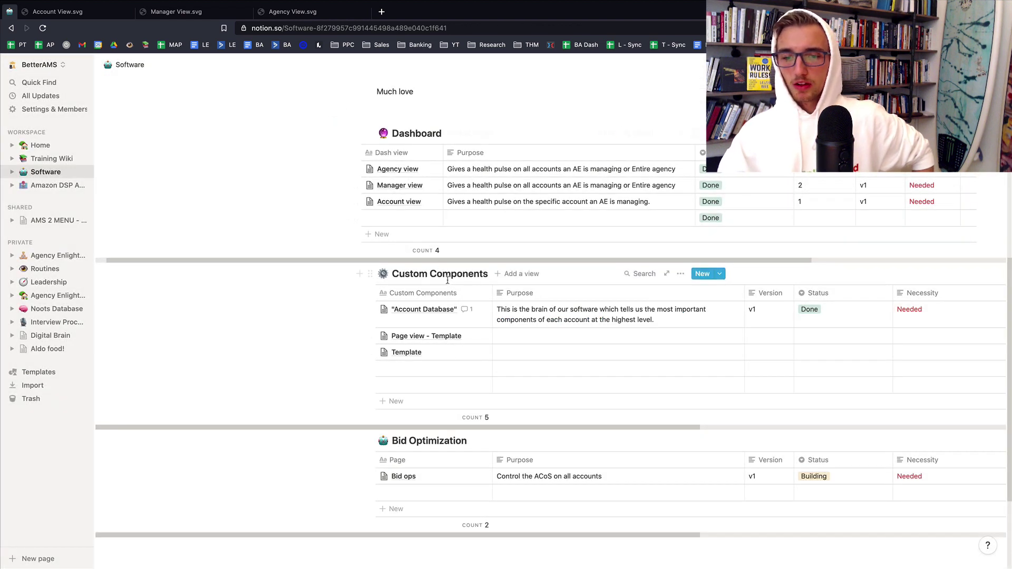
{"action": "scroll", "coordinate": [475, 348], "scroll_direction": "down", "scroll_amount": 3}
{"action": "scroll", "coordinate": [479, 351], "scroll_direction": "down", "scroll_amount": 2}
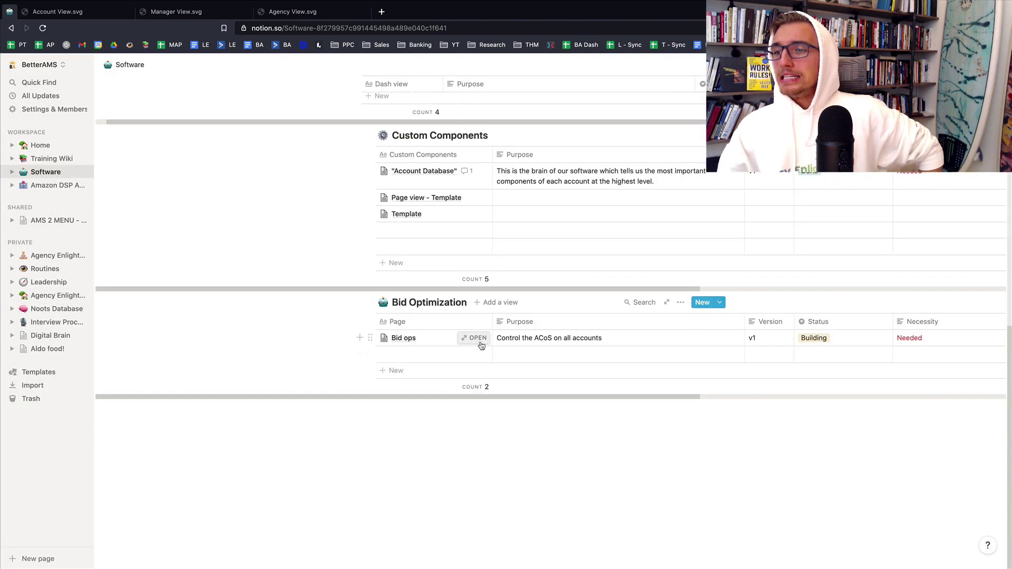
{"action": "scroll", "coordinate": [481, 345], "scroll_direction": "up", "scroll_amount": 10}
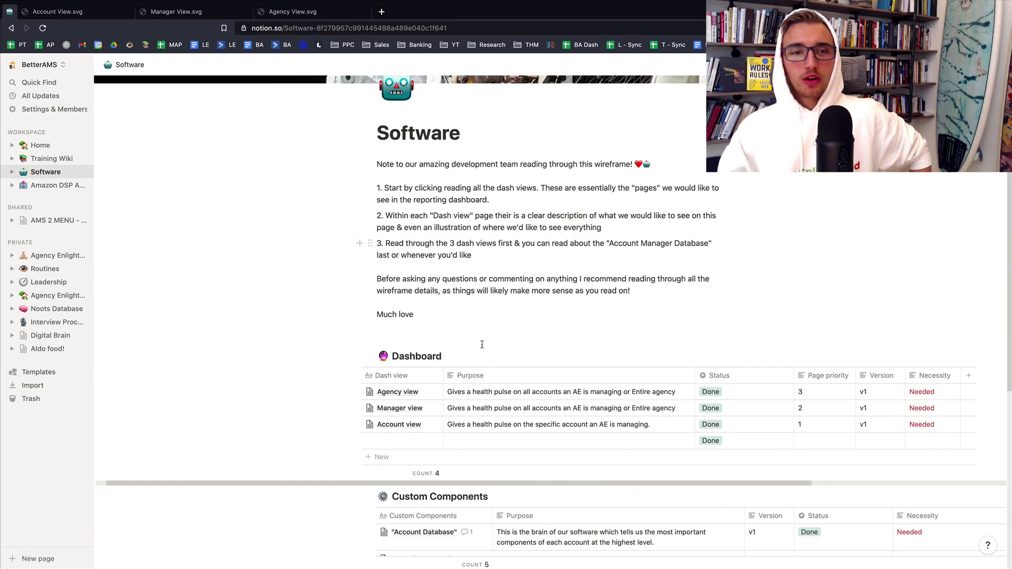
{"action": "scroll", "coordinate": [482, 345], "scroll_direction": "up", "scroll_amount": 3}
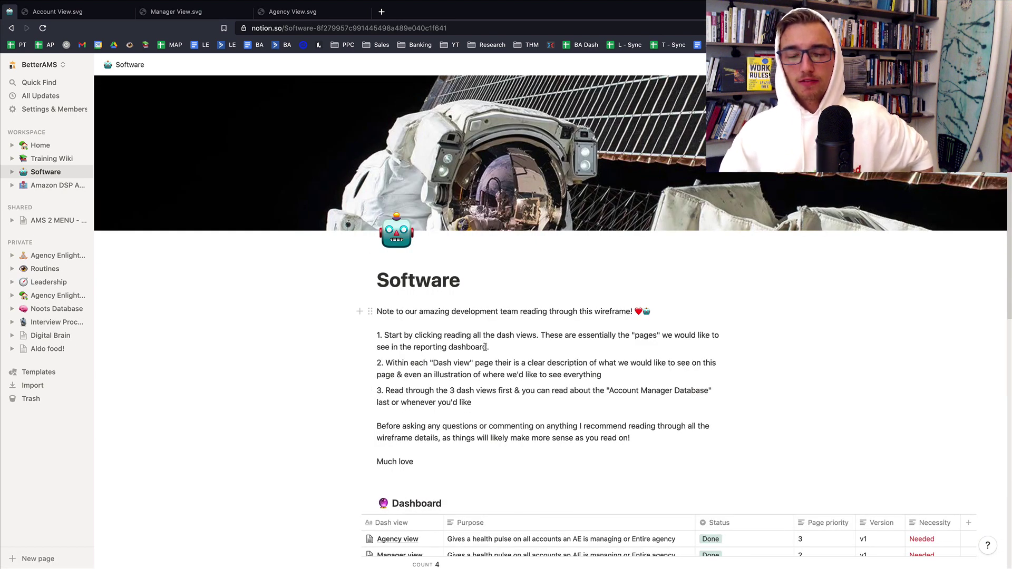
{"action": "scroll", "coordinate": [483, 346], "scroll_direction": "down", "scroll_amount": 3}
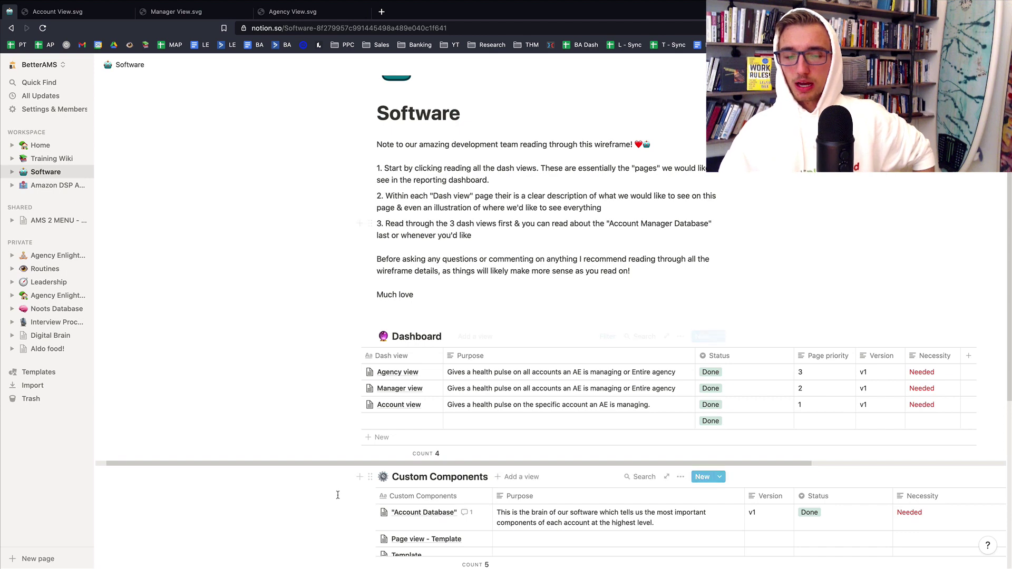
{"action": "scroll", "coordinate": [262, 463], "scroll_direction": "left", "scroll_amount": 1}
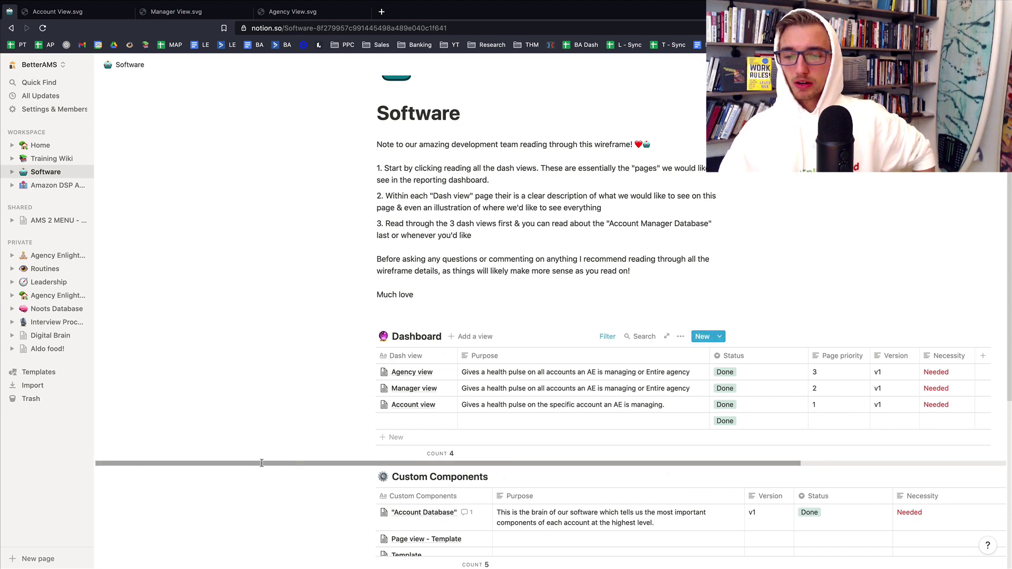
{"action": "scroll", "coordinate": [296, 462], "scroll_direction": "down", "scroll_amount": 4}
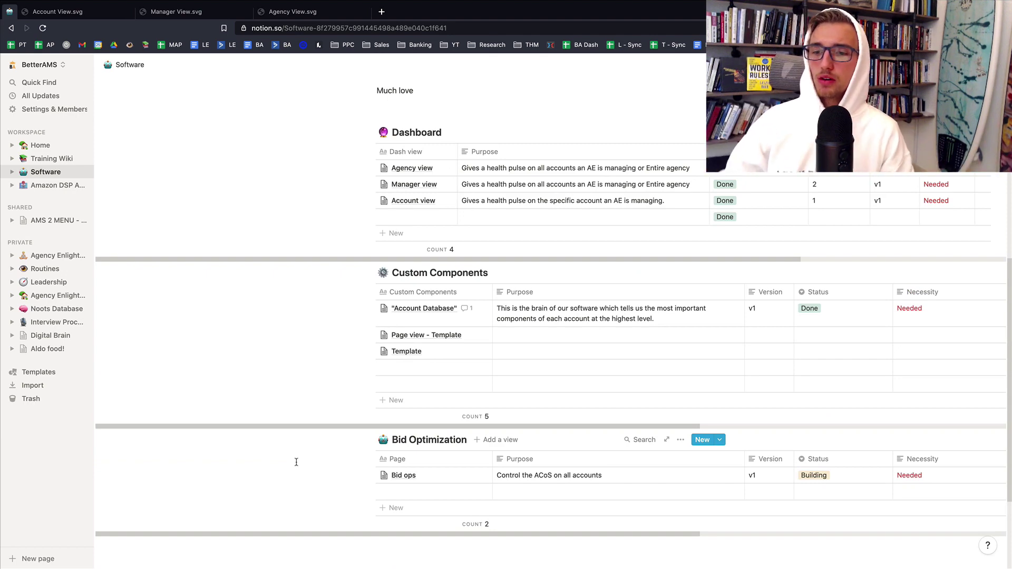
{"action": "scroll", "coordinate": [353, 316], "scroll_direction": "up", "scroll_amount": 7}
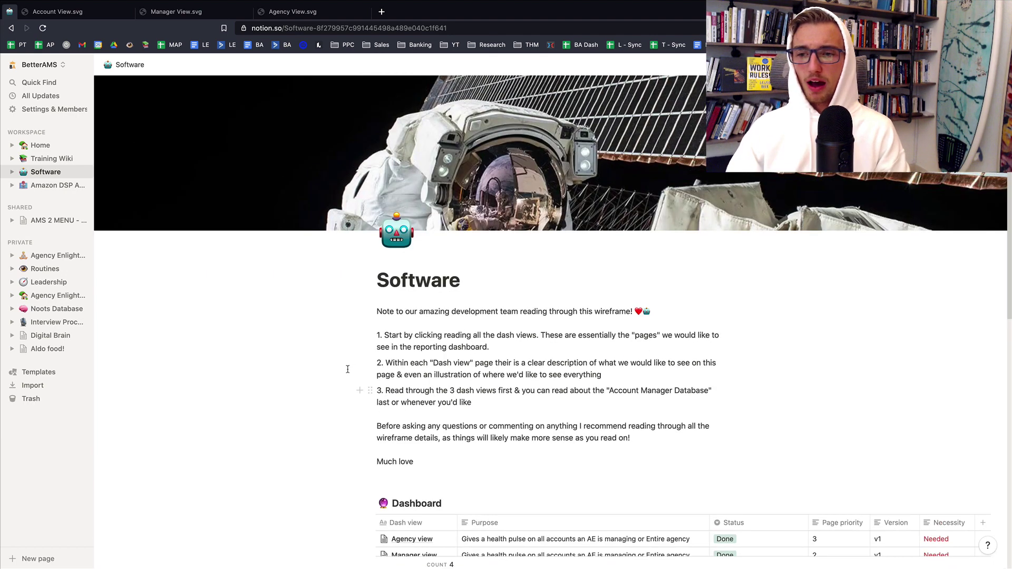